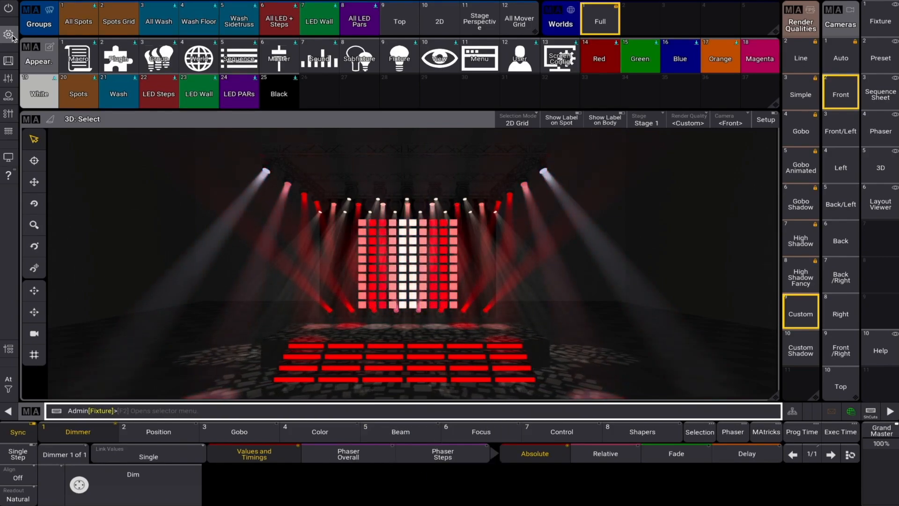
Open the user profiles list in the User Configuration settings
{"action": "left_click", "coordinate": [10, 35]}
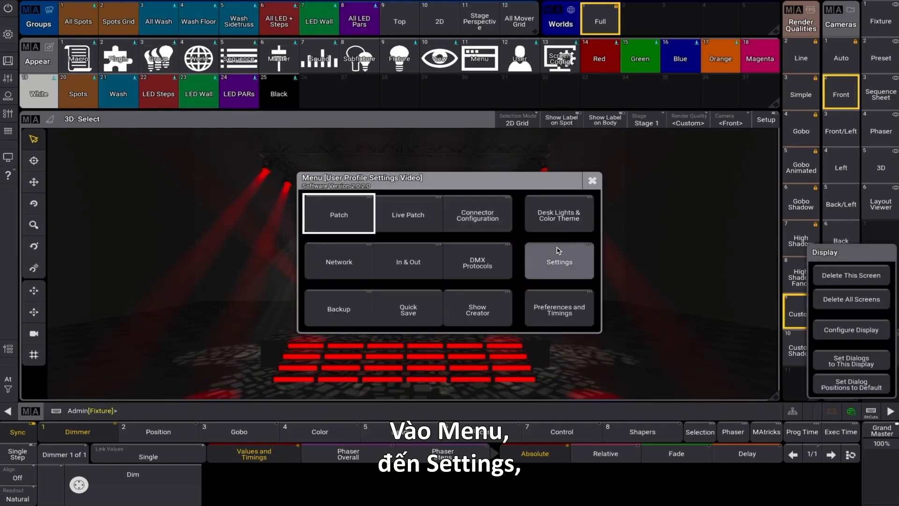
{"action": "left_click", "coordinate": [558, 250]}
{"action": "left_click", "coordinate": [573, 252]}
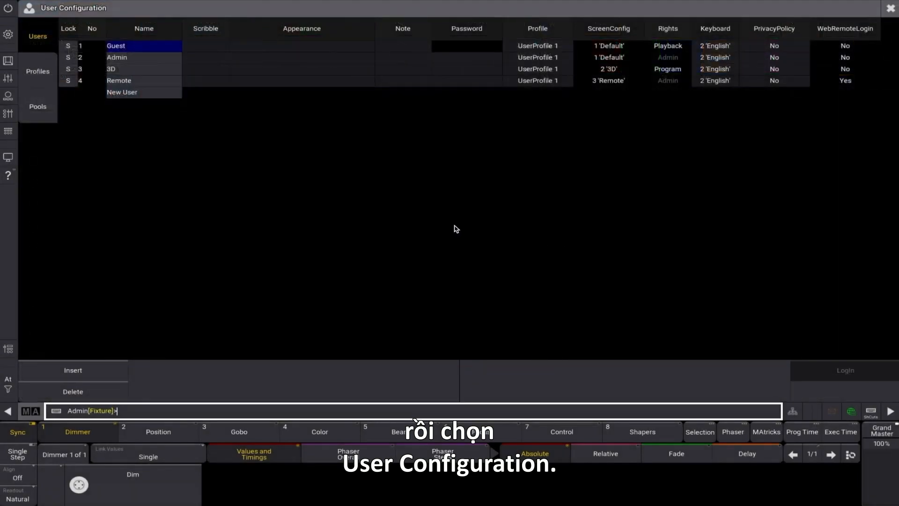
{"action": "left_click", "coordinate": [45, 73]}
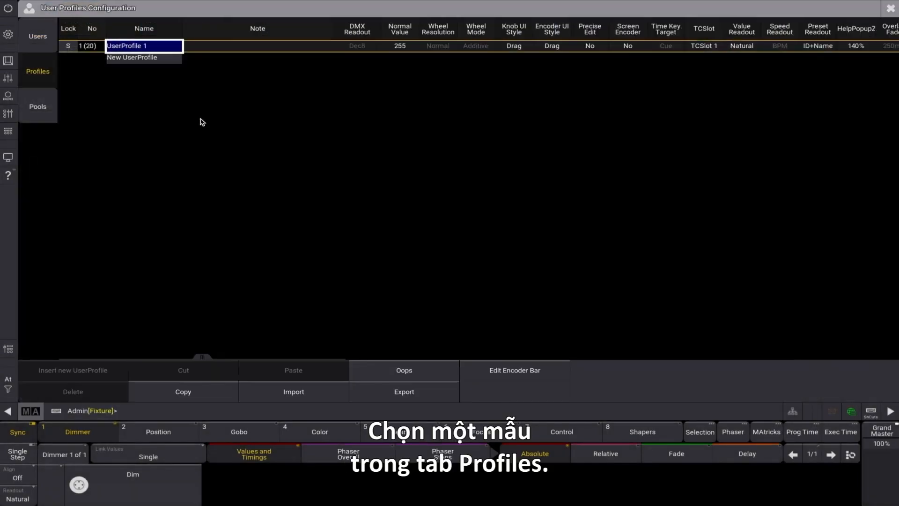
Rename UserProfile 1 as "Billie Eilish"
{"action": "left_click", "coordinate": [166, 48]}
{"action": "type", "text": "Billie"}
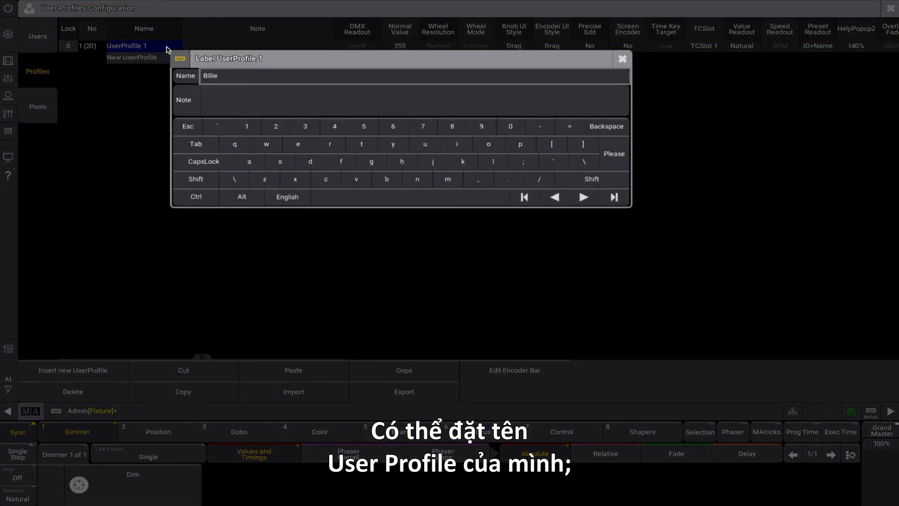
{"action": "key", "text": "Return"}
Add the note "I'm not really Billie Eilish" to the renamed user profile
{"action": "right_click", "coordinate": [222, 53]}
{"action": "type", "text": "I'm not rea"}
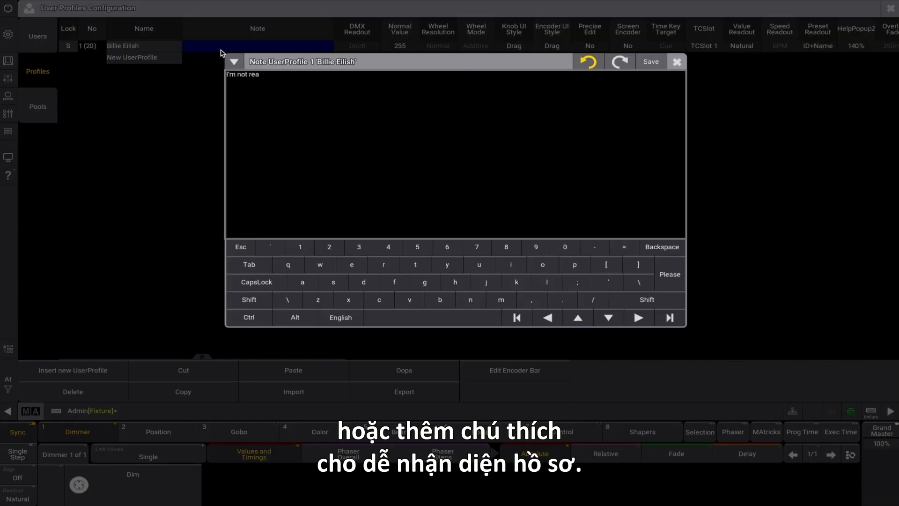
{"action": "type", "text": "lly Billie Eilish"}
{"action": "left_click", "coordinate": [646, 266]}
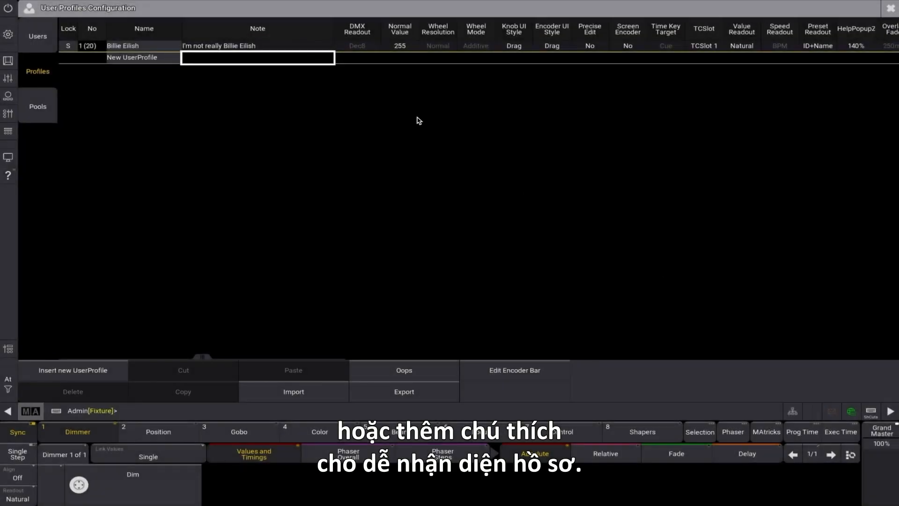
Examine the profile's DMX Readout options and its Normal Value editor without changing either setting
{"action": "right_click", "coordinate": [367, 51]}
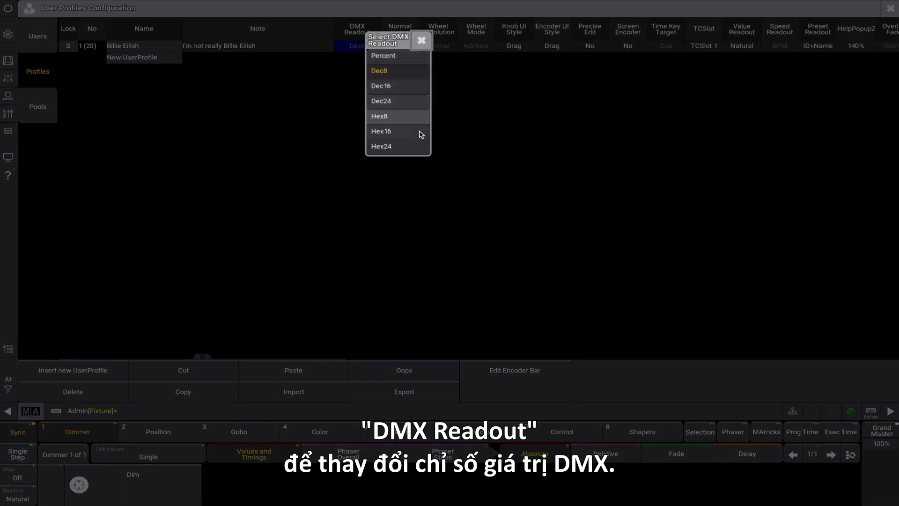
{"action": "left_click", "coordinate": [422, 41]}
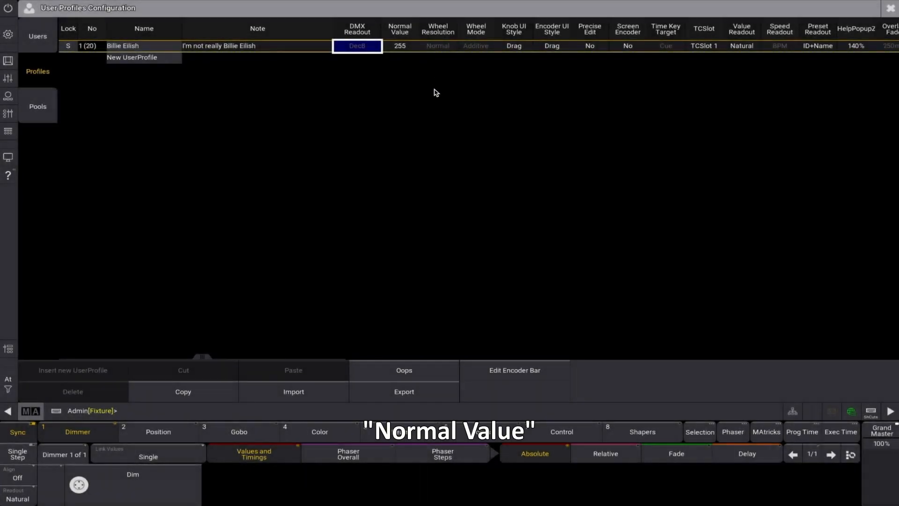
{"action": "left_click", "coordinate": [401, 51]}
{"action": "left_click", "coordinate": [401, 47]}
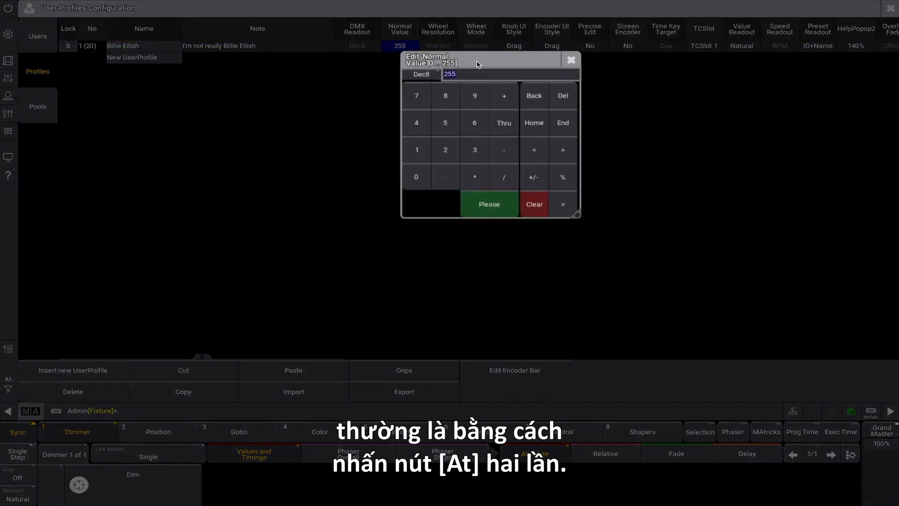
{"action": "left_click", "coordinate": [572, 61]}
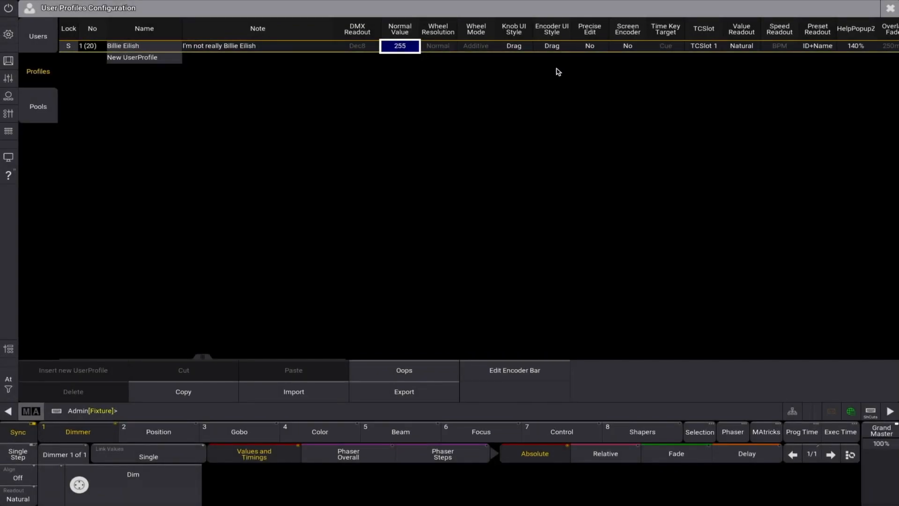
Examine the available Wheel Resolution and Wheel Mode options for the profile, leaving both as they are
{"action": "left_click", "coordinate": [444, 49]}
{"action": "left_click", "coordinate": [443, 47]}
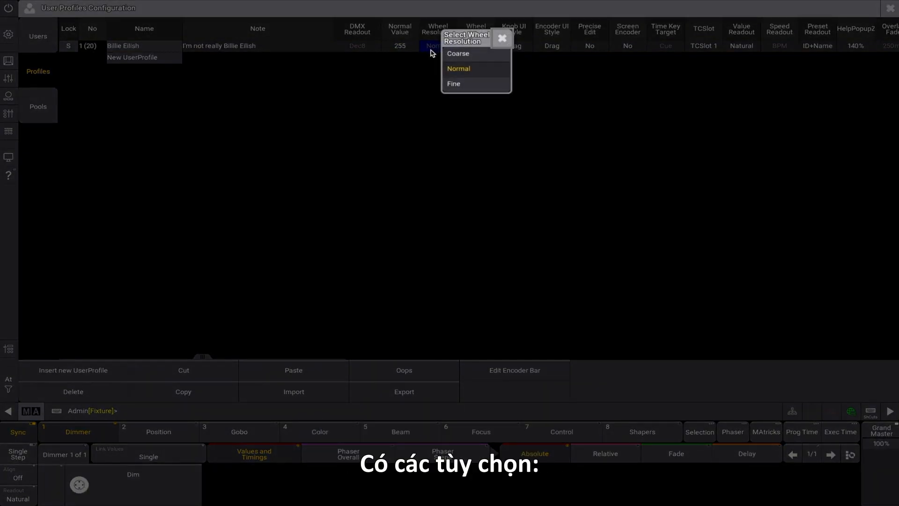
{"action": "left_click", "coordinate": [497, 39]}
{"action": "left_click", "coordinate": [477, 45]}
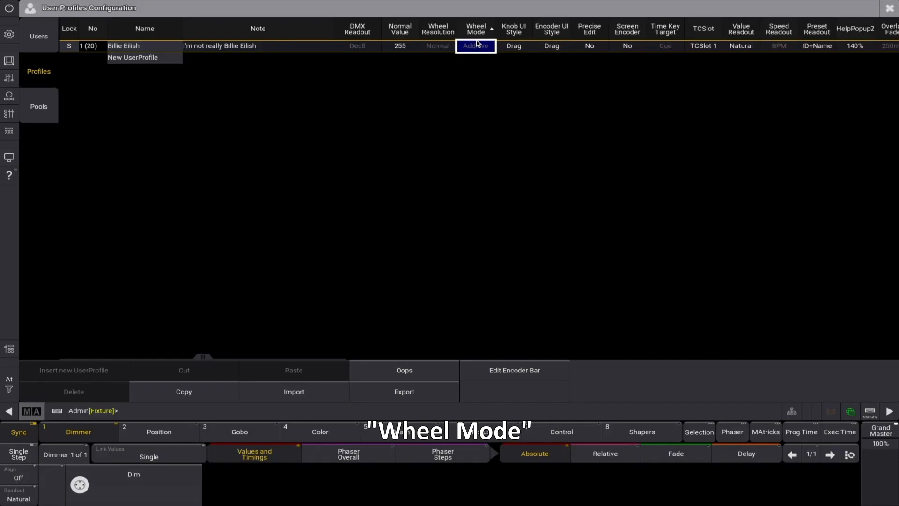
{"action": "left_click", "coordinate": [478, 49]}
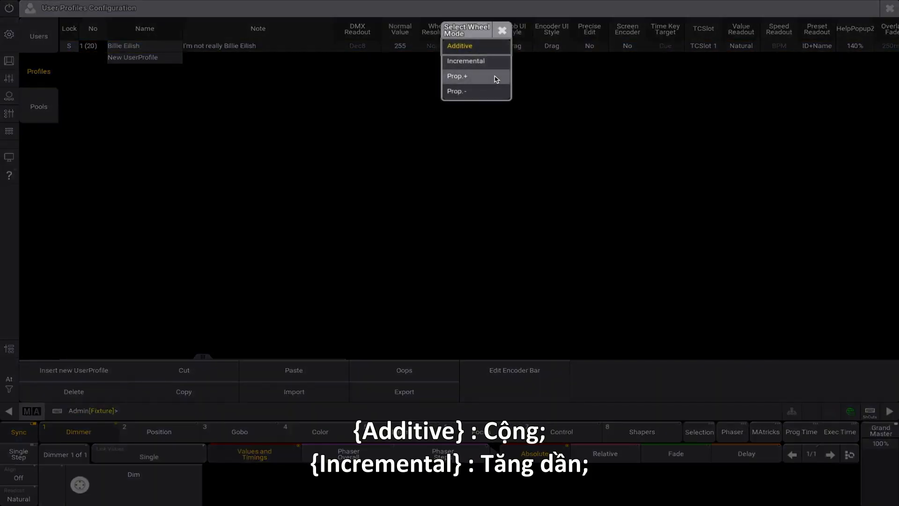
{"action": "left_click", "coordinate": [502, 32]}
Examine the profile's Knob UI Style and Encoder UI Style options without choosing a different style
{"action": "left_click", "coordinate": [515, 45]}
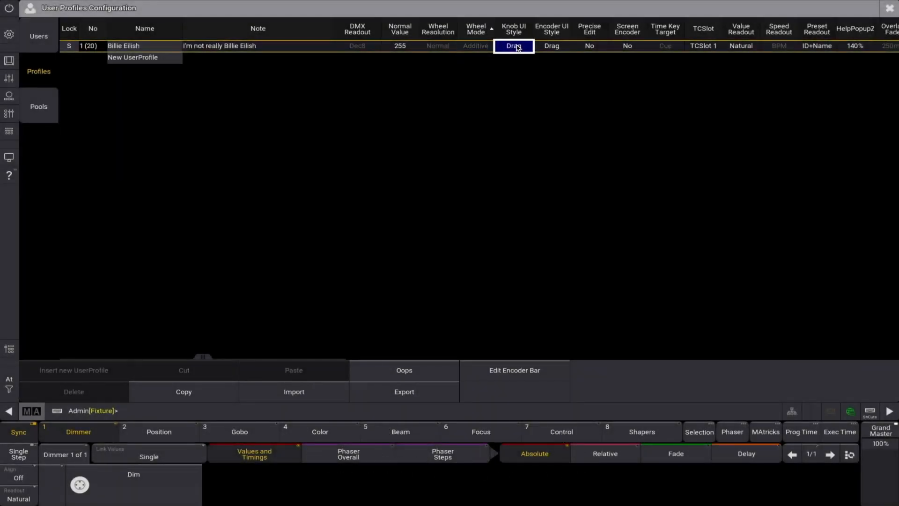
{"action": "left_click", "coordinate": [514, 46]}
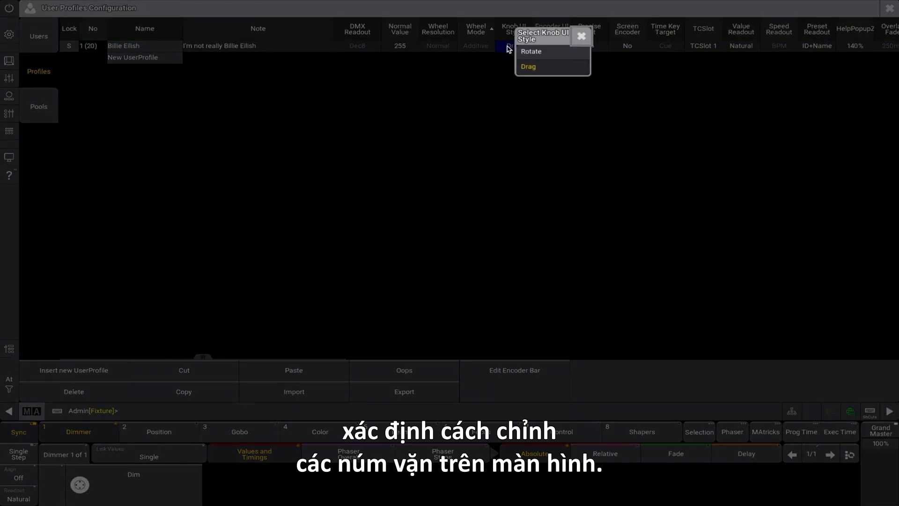
{"action": "left_click", "coordinate": [581, 36]}
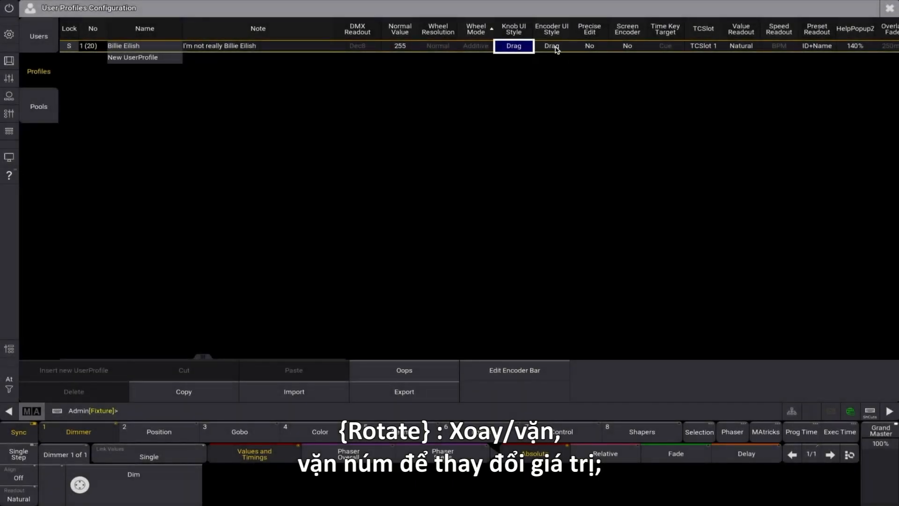
{"action": "left_click", "coordinate": [557, 50]}
{"action": "left_click", "coordinate": [556, 50]}
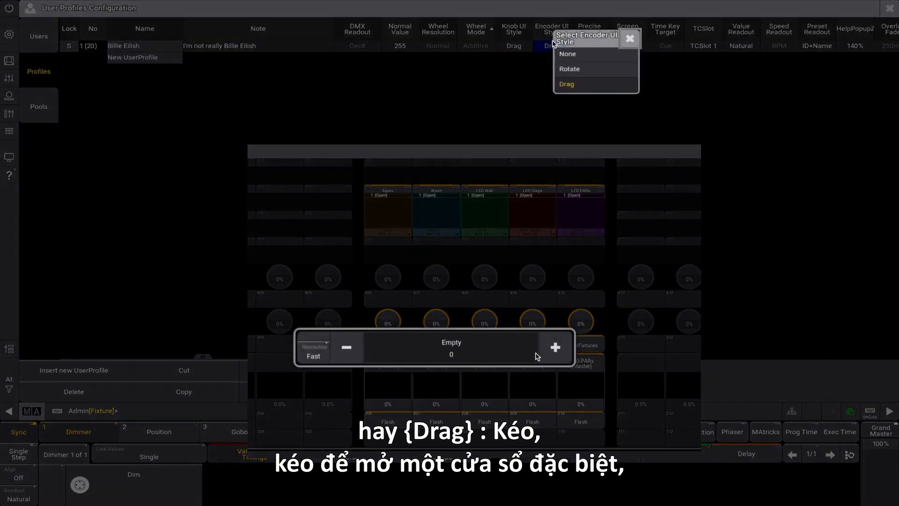
{"action": "left_click", "coordinate": [630, 39]}
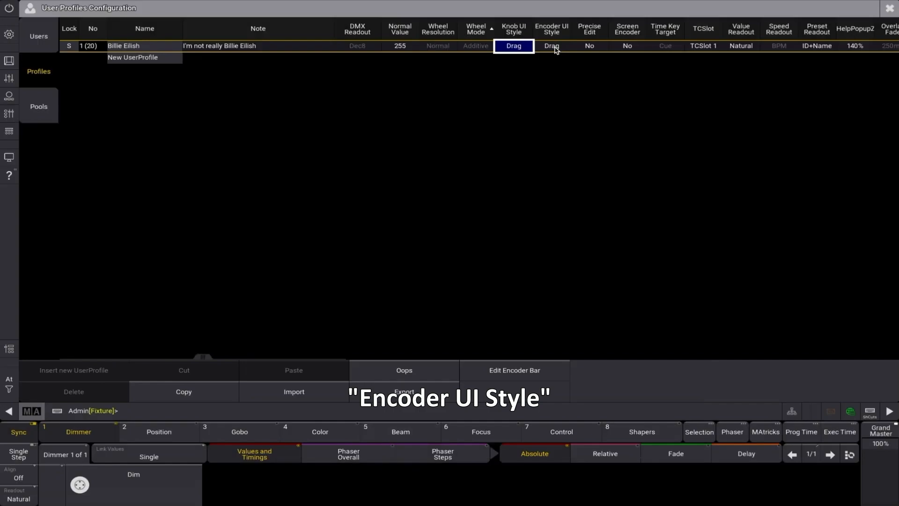
{"action": "left_click", "coordinate": [552, 46]}
{"action": "left_click", "coordinate": [553, 47]}
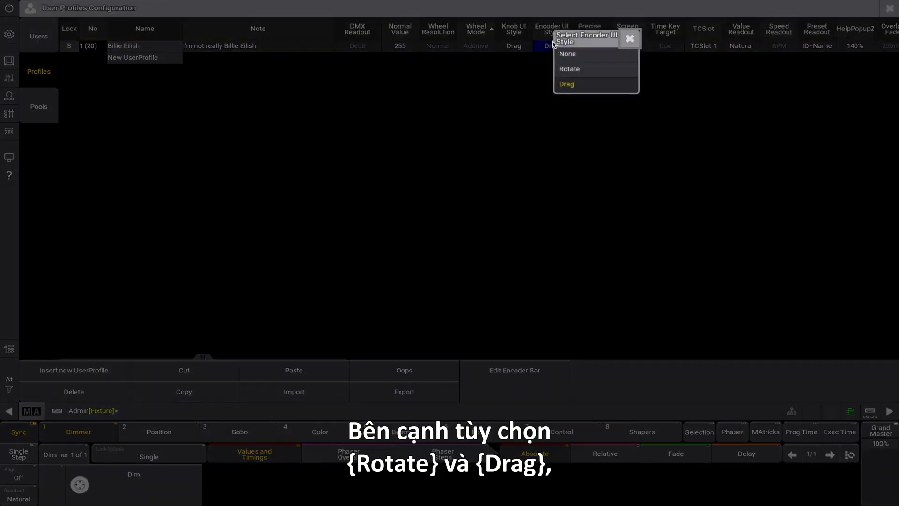
{"action": "left_click", "coordinate": [625, 45]}
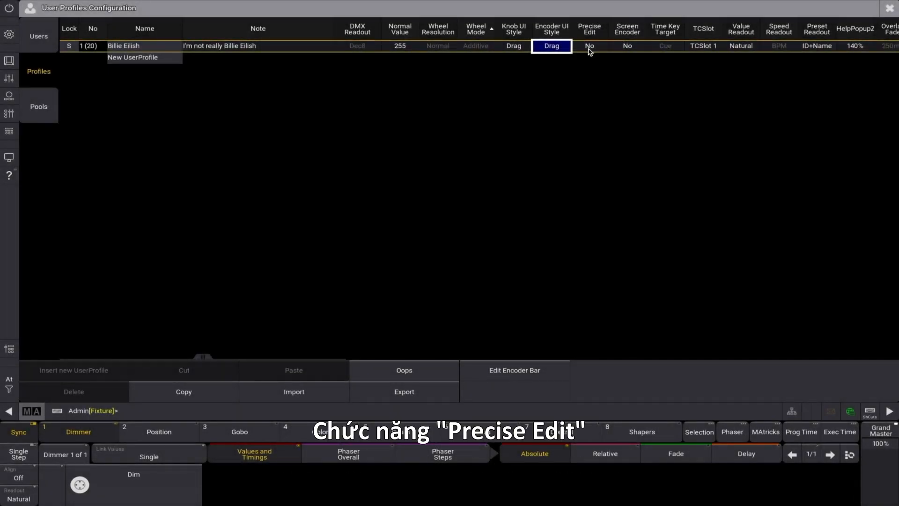
Examine the profile's Precise Edit and Screen Encoder settings
{"action": "left_click", "coordinate": [589, 46]}
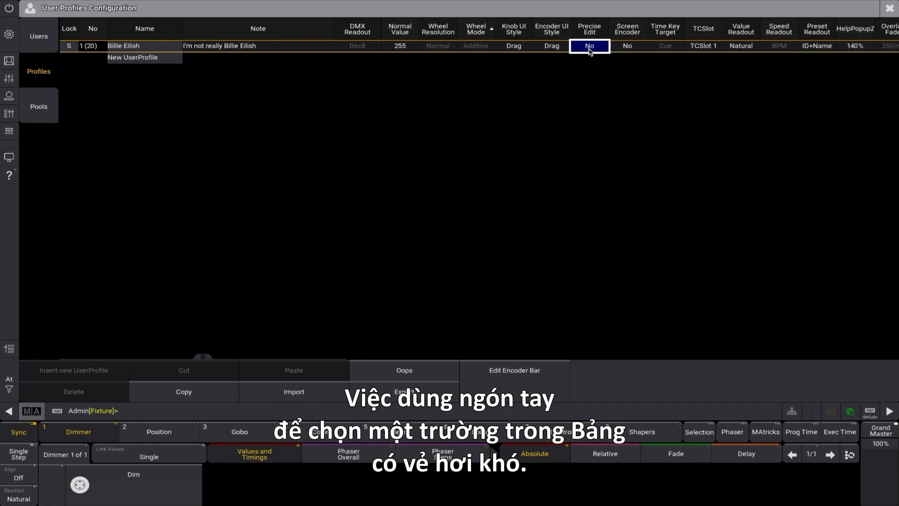
{"action": "left_click", "coordinate": [630, 46]}
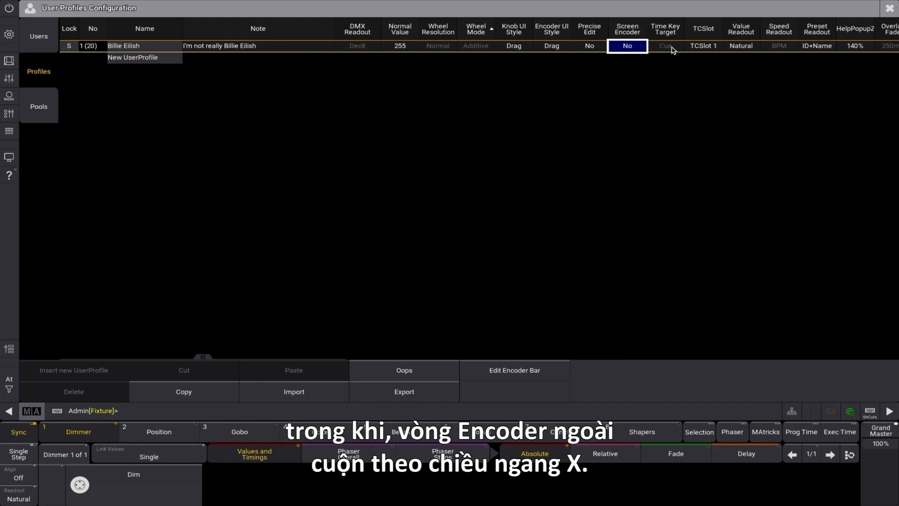
Switch the profile's Time Key Target to Fixture and back to Cue
{"action": "left_click", "coordinate": [673, 49]}
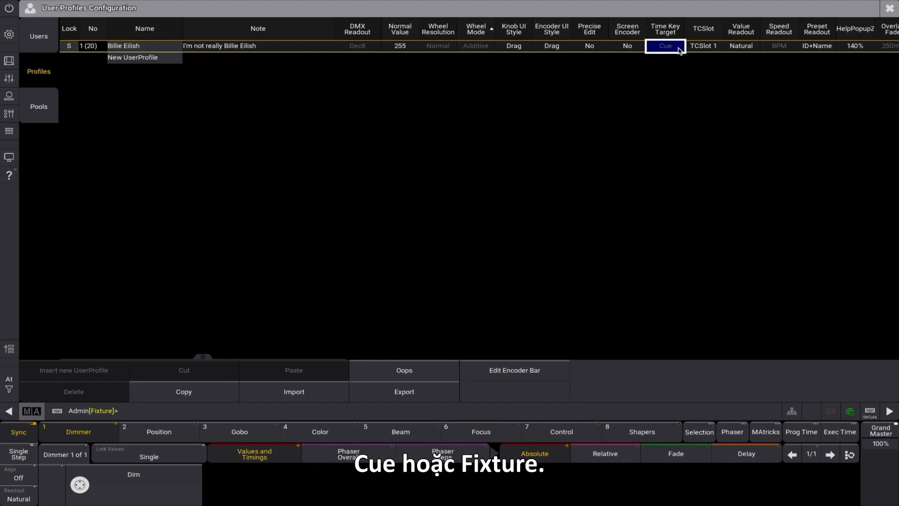
{"action": "left_click", "coordinate": [679, 50]}
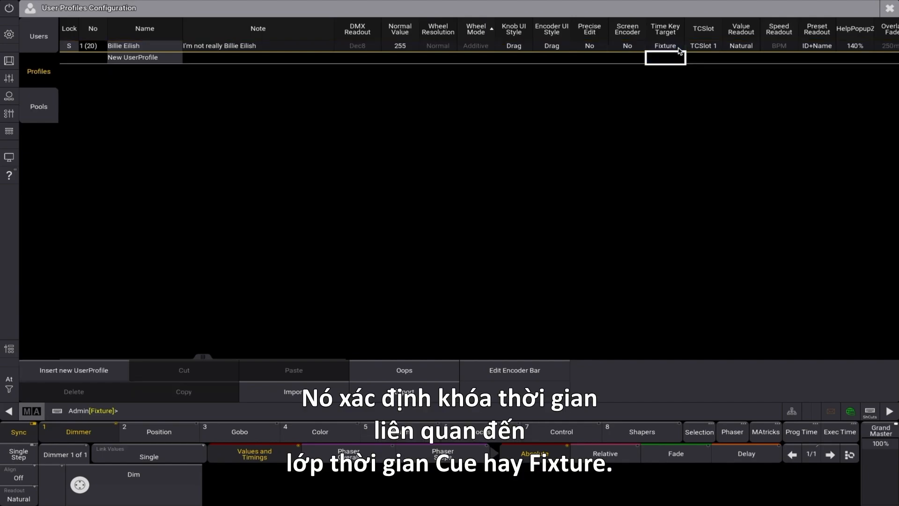
{"action": "left_click", "coordinate": [677, 50]}
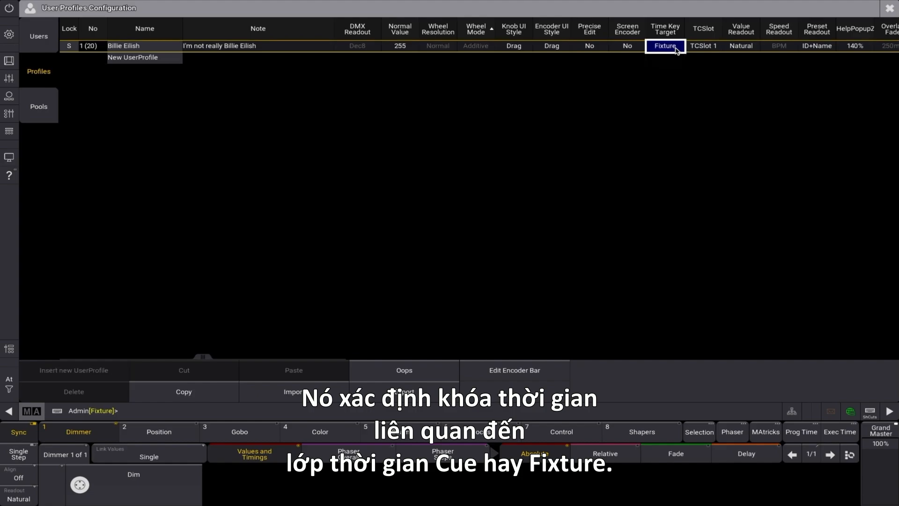
{"action": "left_click", "coordinate": [677, 50]}
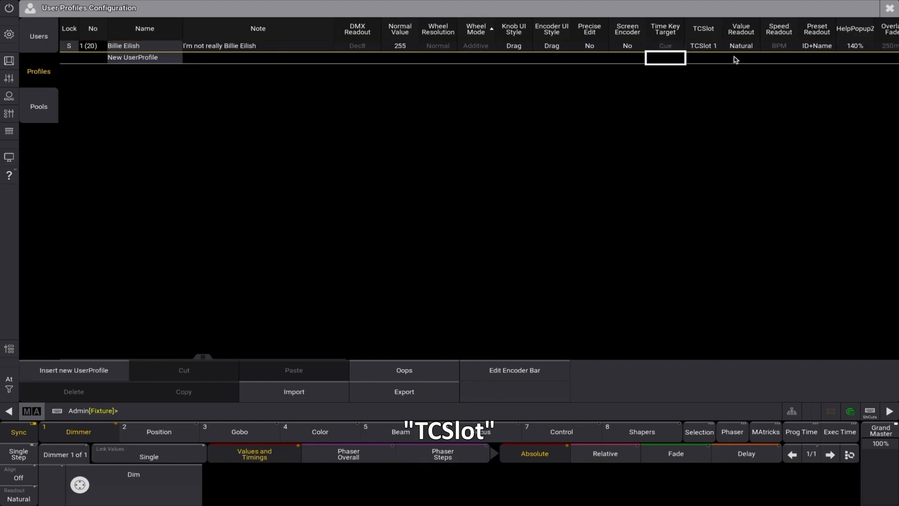
Examine the timecode slots offered under TCSlot and the Value Readout formats, keeping the profile's current choices
{"action": "left_click", "coordinate": [711, 49]}
{"action": "left_click", "coordinate": [712, 48]}
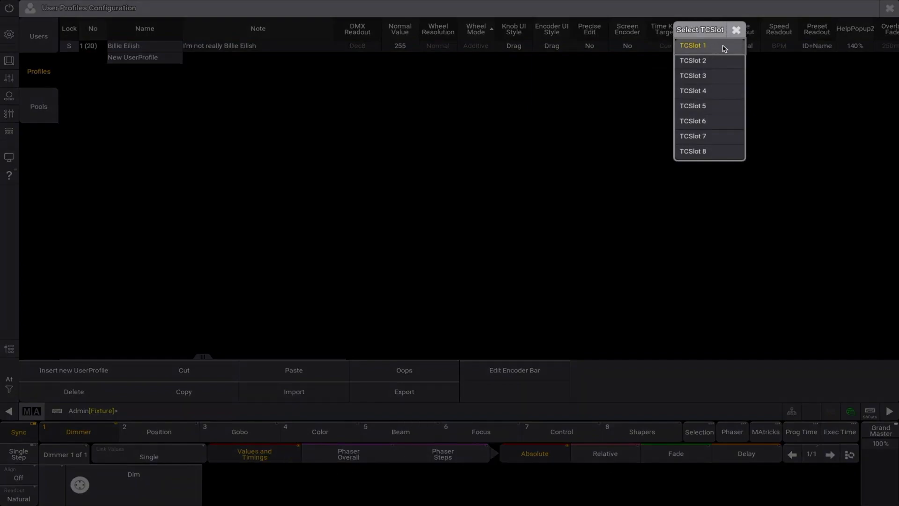
{"action": "left_click", "coordinate": [737, 31]}
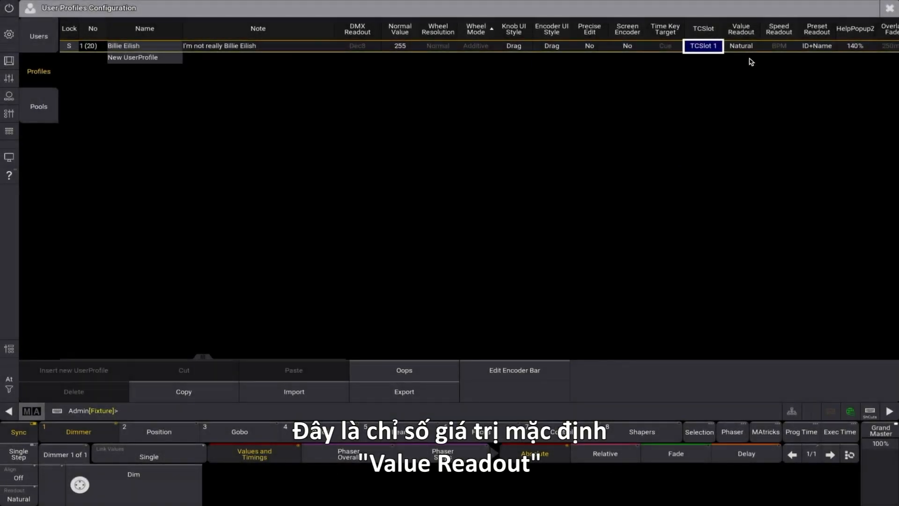
{"action": "left_click", "coordinate": [748, 50]}
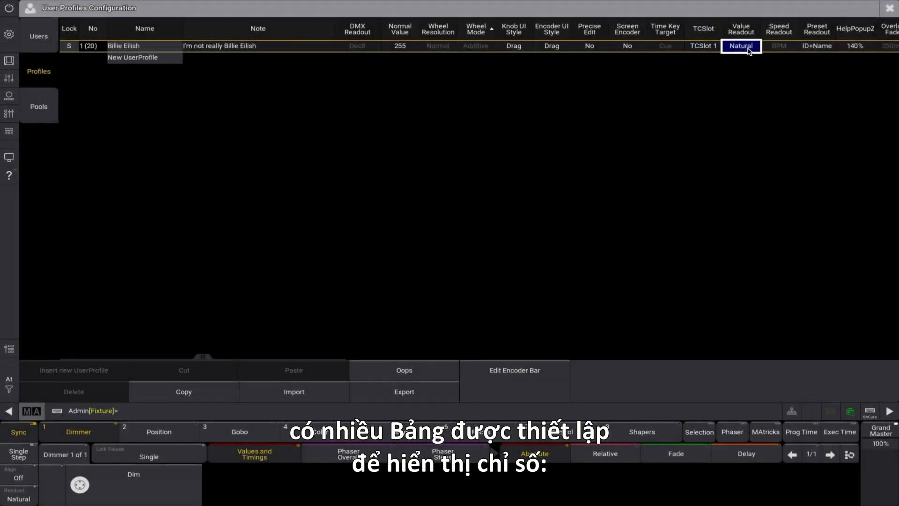
{"action": "left_click", "coordinate": [748, 50]}
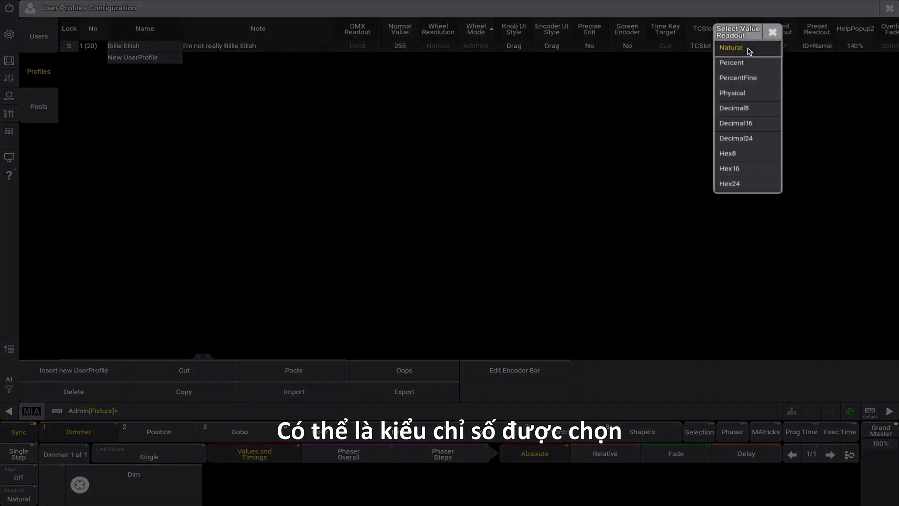
{"action": "left_click", "coordinate": [772, 32]}
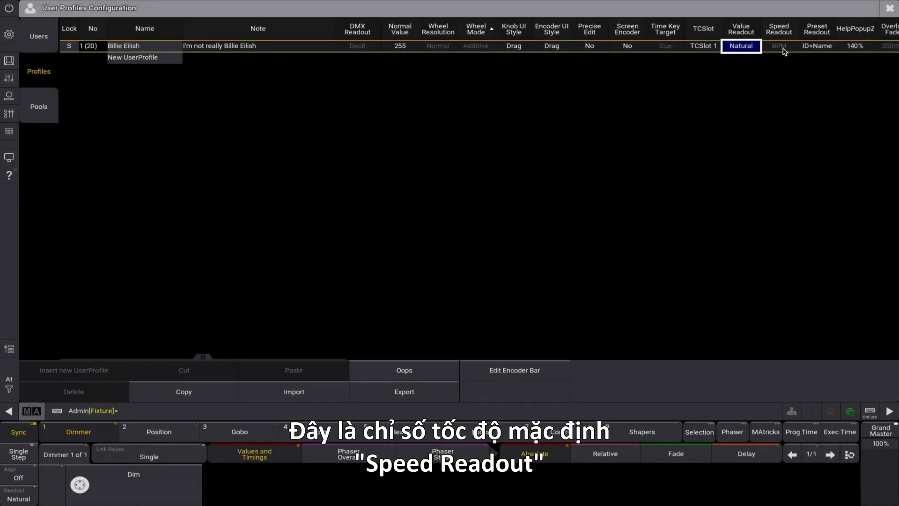
Examine the profile's Speed Readout and Preset Readout options without choosing different formats
{"action": "left_click", "coordinate": [784, 50]}
{"action": "left_click", "coordinate": [784, 49]}
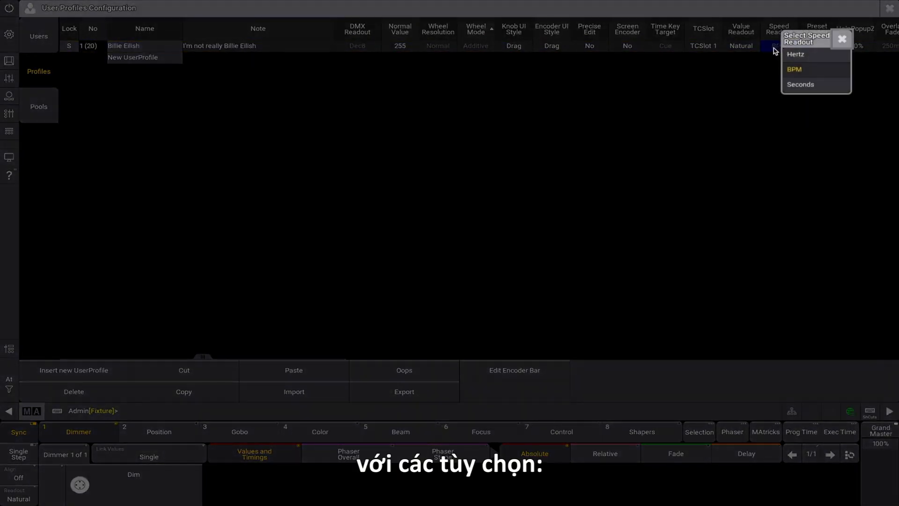
{"action": "left_click", "coordinate": [842, 41]}
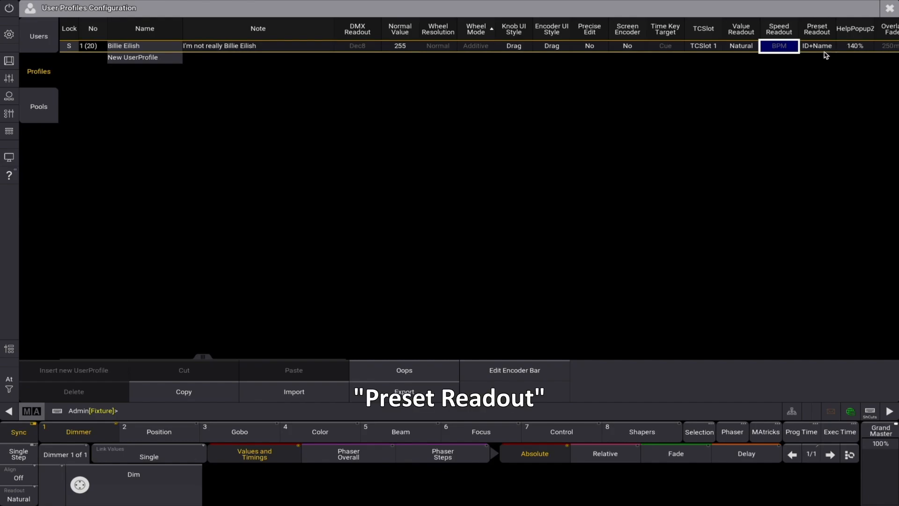
{"action": "left_click", "coordinate": [825, 52]}
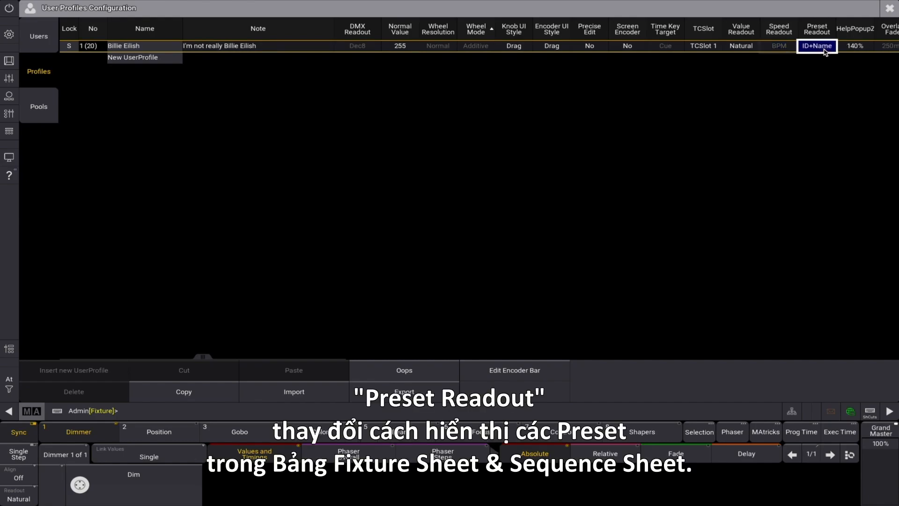
{"action": "left_click", "coordinate": [825, 52]}
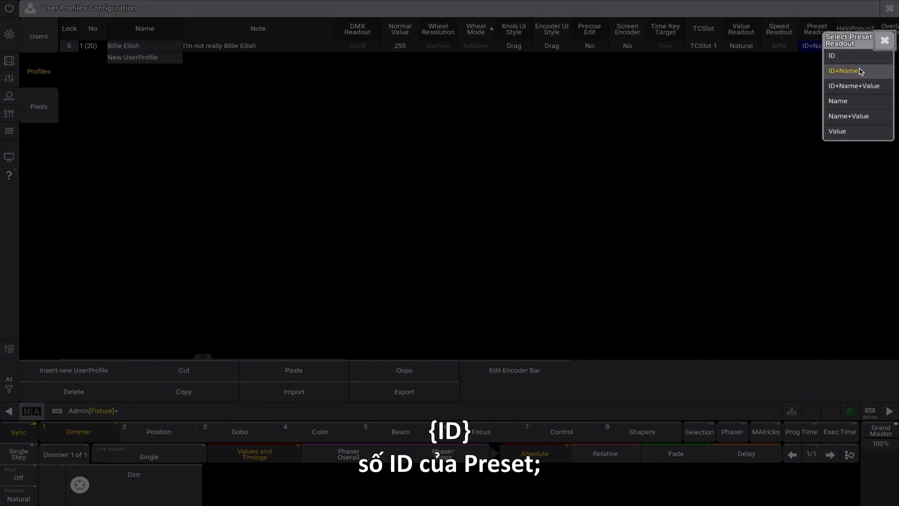
{"action": "left_click", "coordinate": [884, 43]}
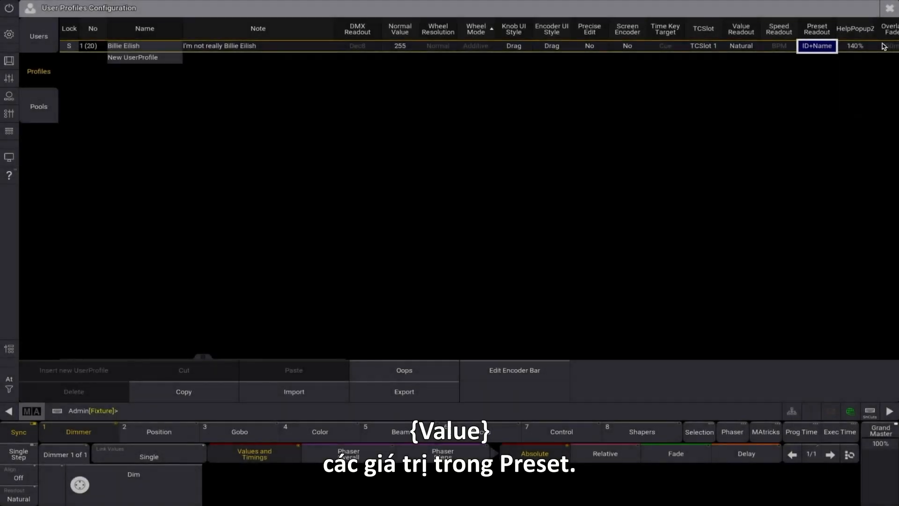
Set the profile's help popup zoom factor to 130%
{"action": "left_click", "coordinate": [860, 49]}
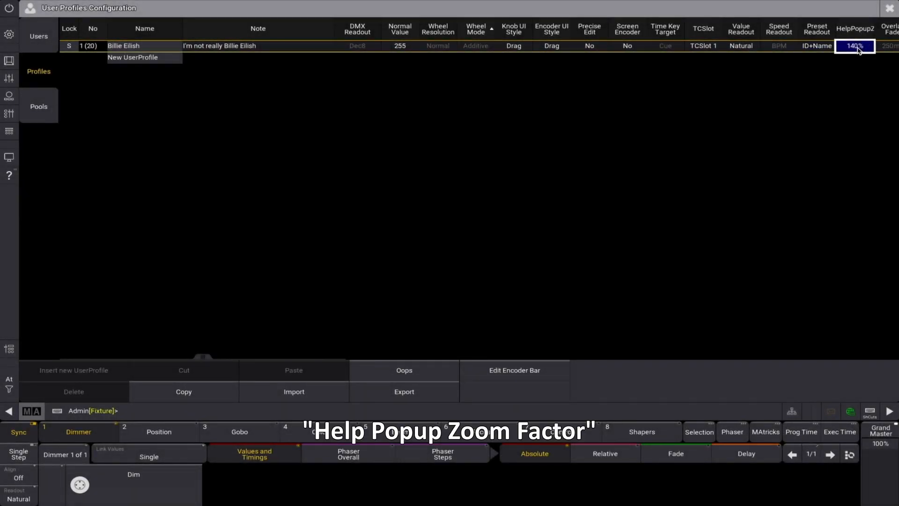
{"action": "left_click", "coordinate": [860, 49]}
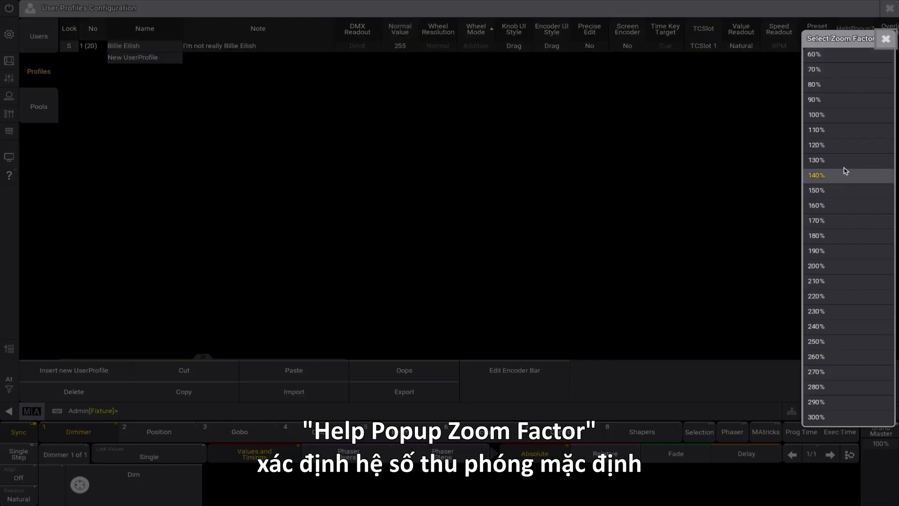
{"action": "left_click", "coordinate": [843, 161]}
Examine the profile's Overlay Fade time entry and close it without entering a new value
{"action": "left_click_drag", "start_coordinate": [203, 356], "coordinate": [465, 355]}
{"action": "left_click", "coordinate": [259, 47]}
{"action": "left_click", "coordinate": [259, 47]}
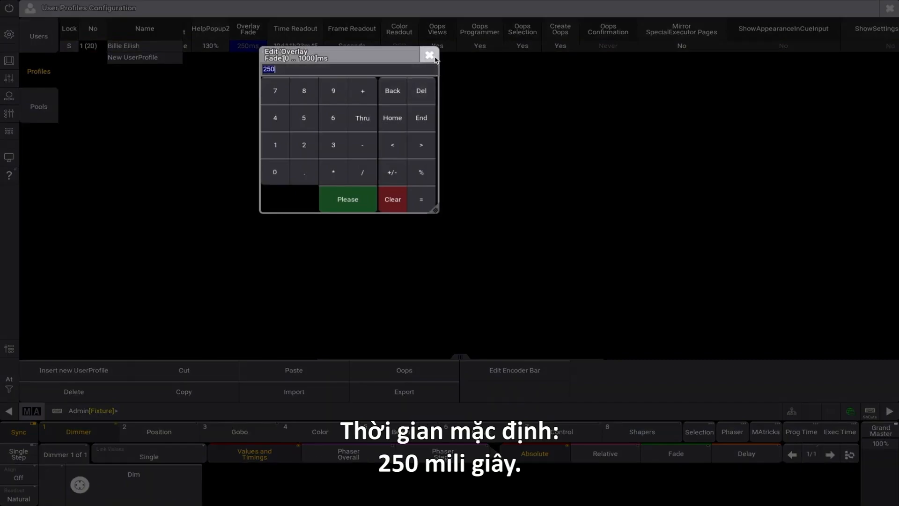
{"action": "left_click", "coordinate": [429, 56]}
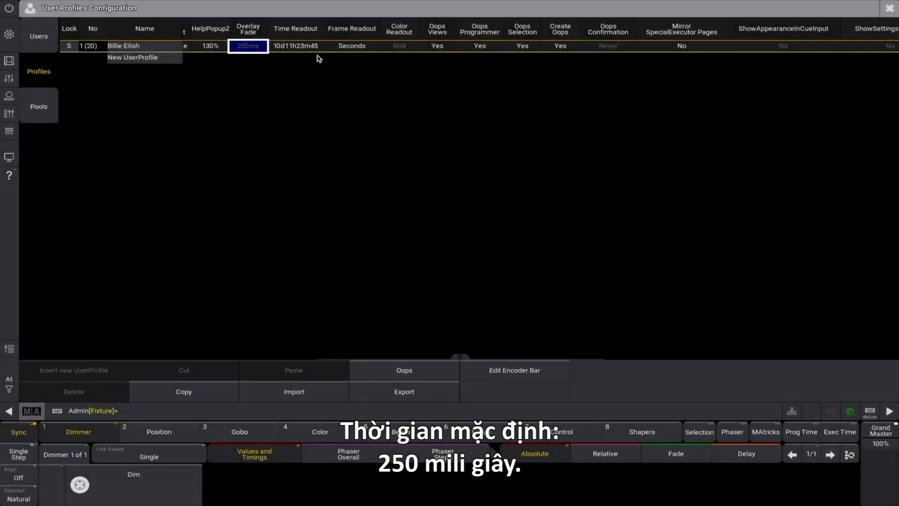
Examine the profile's Time Readout and Frame Readout formats, keeping the current choices
{"action": "left_click", "coordinate": [311, 49]}
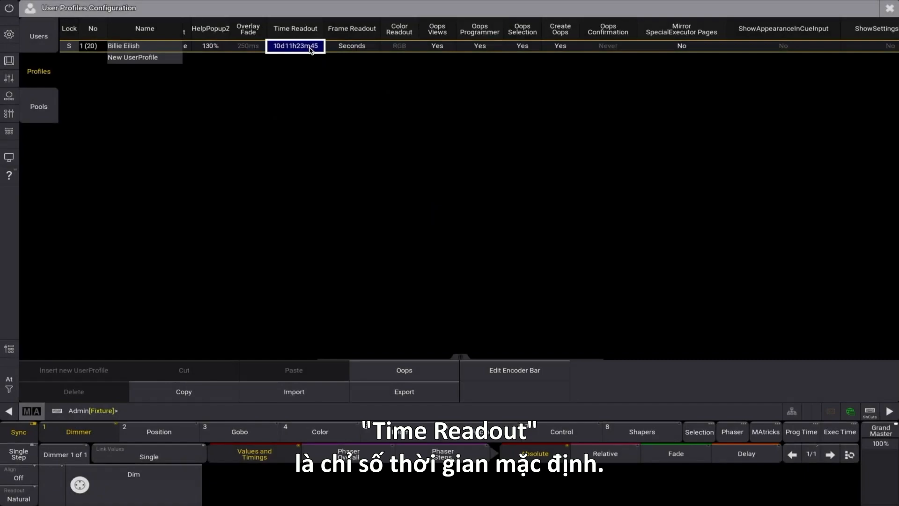
{"action": "left_click", "coordinate": [311, 50]}
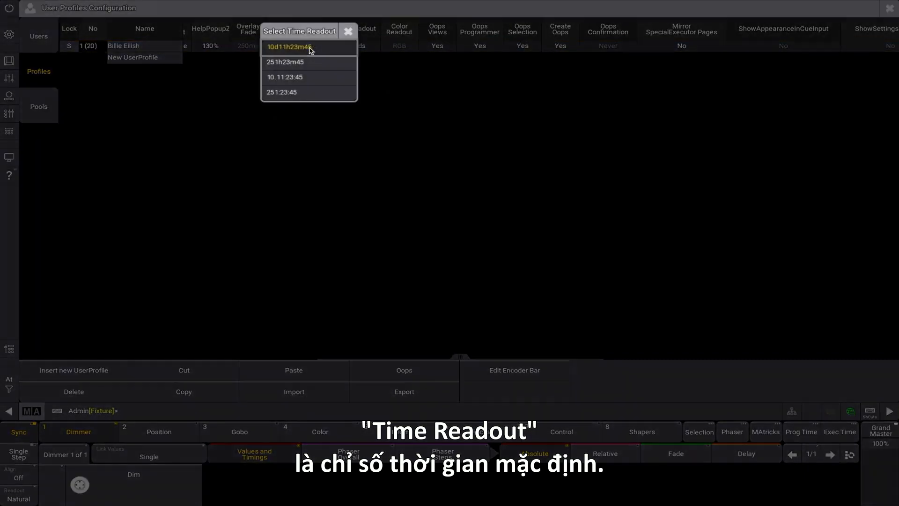
{"action": "left_click", "coordinate": [349, 32]}
{"action": "left_click", "coordinate": [368, 50]}
{"action": "left_click", "coordinate": [370, 49]}
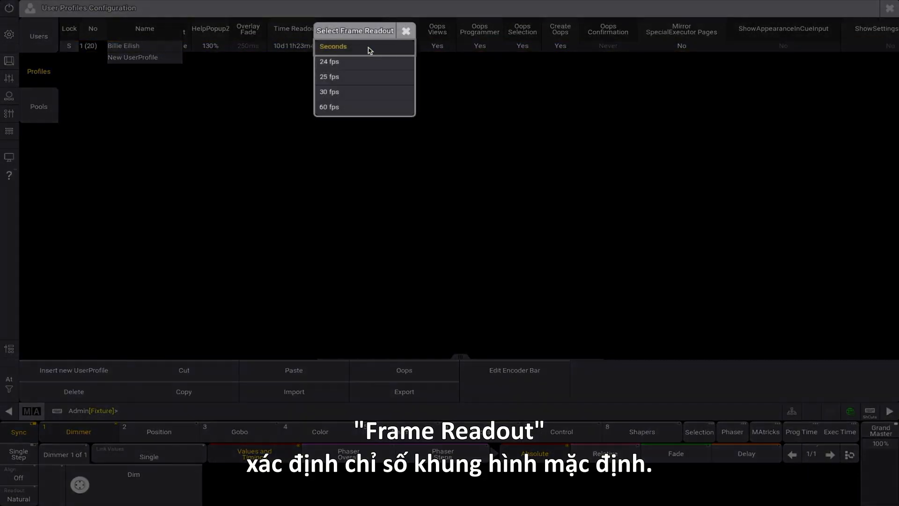
{"action": "left_click", "coordinate": [405, 32]}
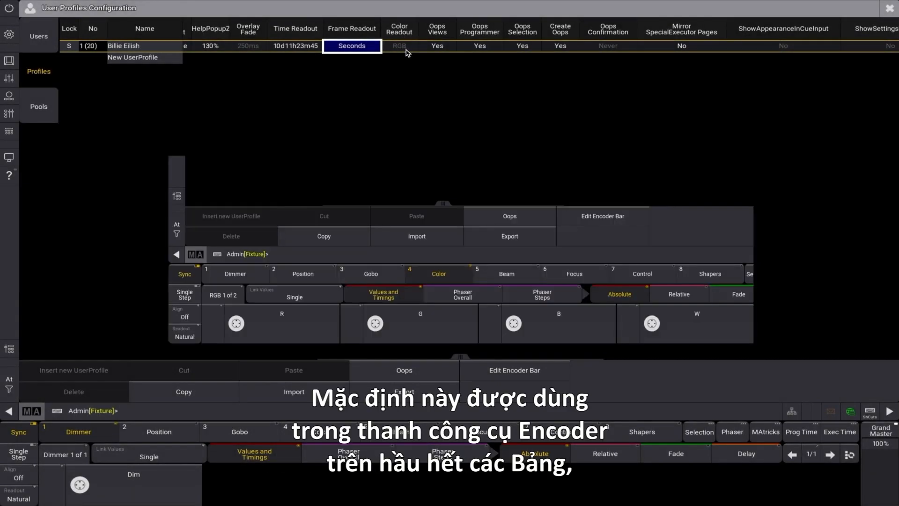
Examine the profile's Color Readout options and its Oops Views setting without changing either
{"action": "left_click", "coordinate": [406, 48]}
{"action": "left_click", "coordinate": [406, 49]}
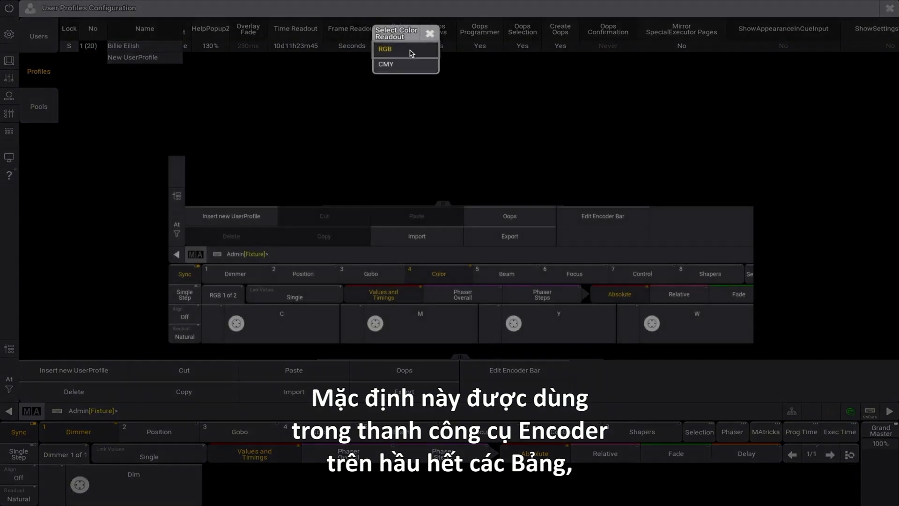
{"action": "left_click", "coordinate": [434, 37]}
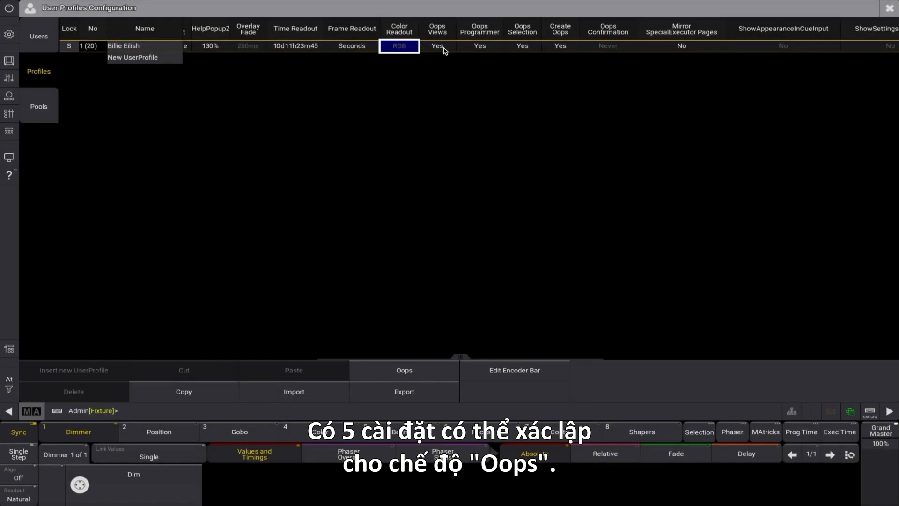
{"action": "left_click", "coordinate": [443, 49]}
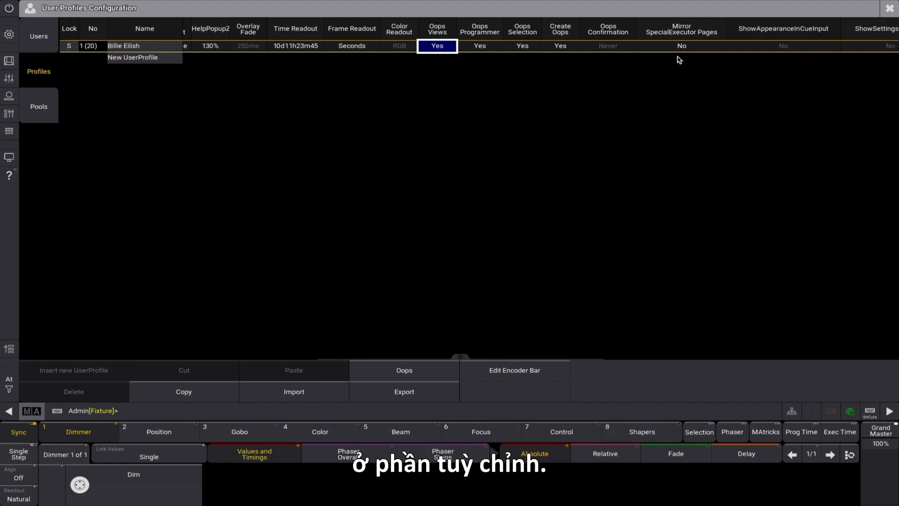
Enable ShowAppearanceInCueInput for the profile by setting it to Yes
{"action": "left_click", "coordinate": [788, 48]}
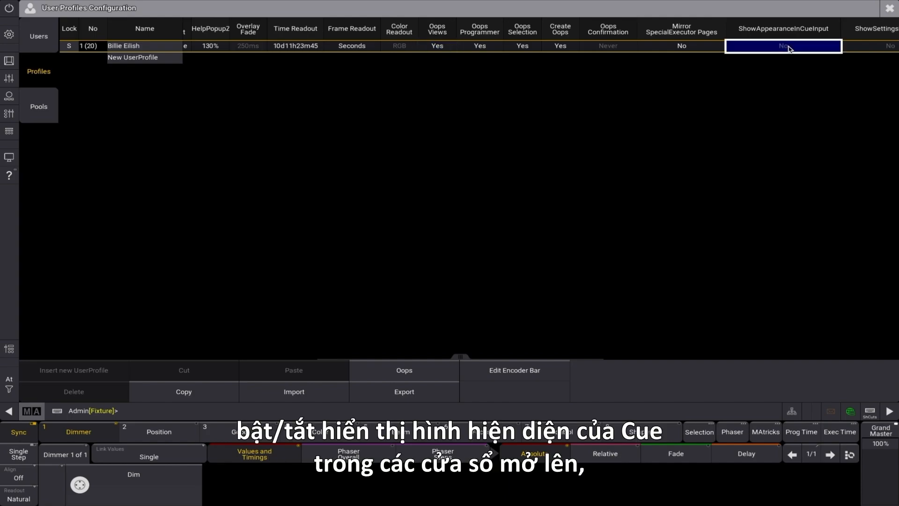
{"action": "left_click", "coordinate": [812, 47]}
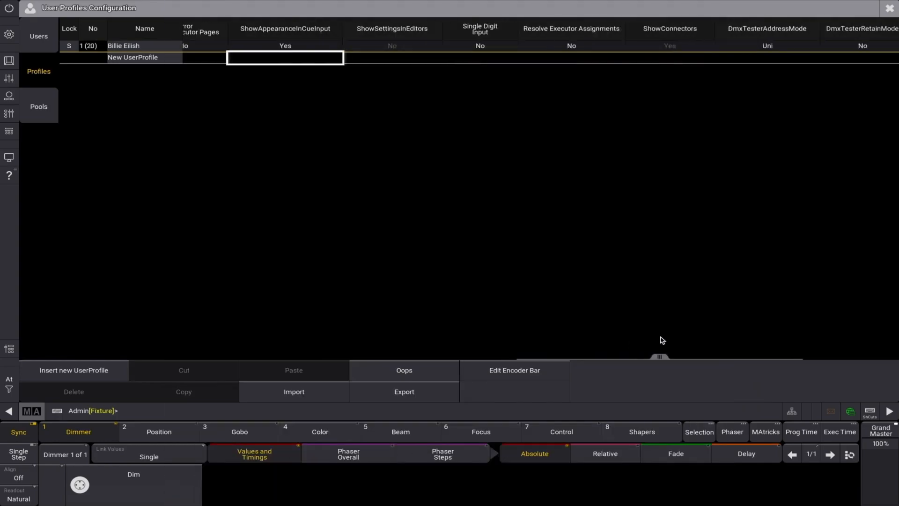
{"action": "left_click", "coordinate": [377, 47]}
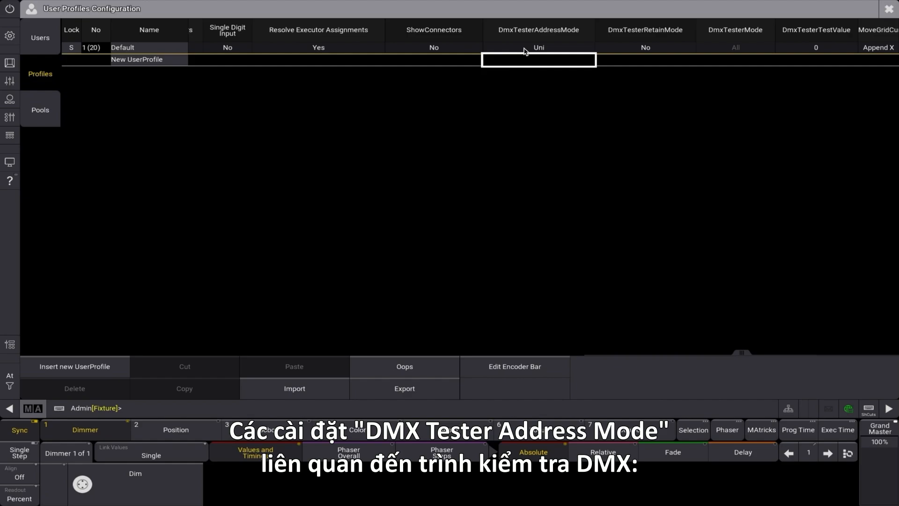
Set the Default profile's DmxTesterAddressMode to Abs and its DmxTesterRetainMode to Yes
{"action": "left_click", "coordinate": [525, 49]}
{"action": "left_click", "coordinate": [525, 49]}
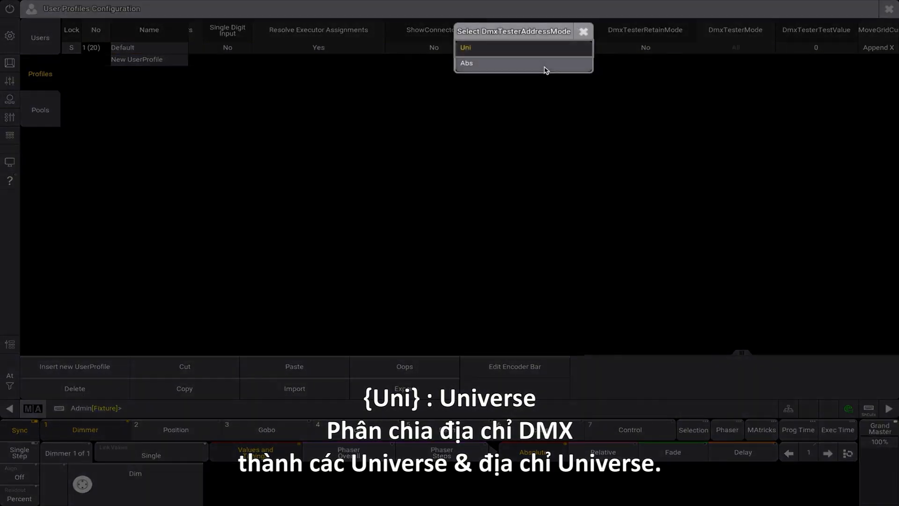
{"action": "left_click", "coordinate": [546, 65]}
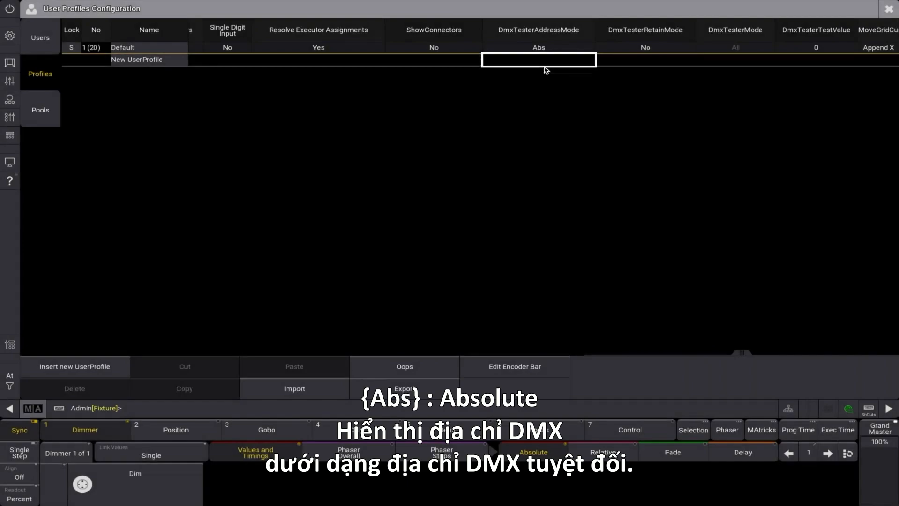
{"action": "left_click", "coordinate": [623, 48]}
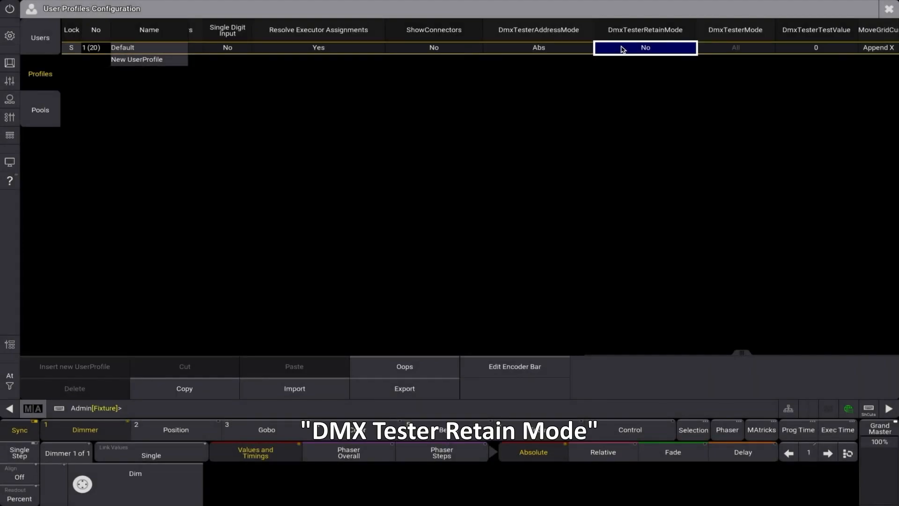
{"action": "left_click", "coordinate": [623, 49]}
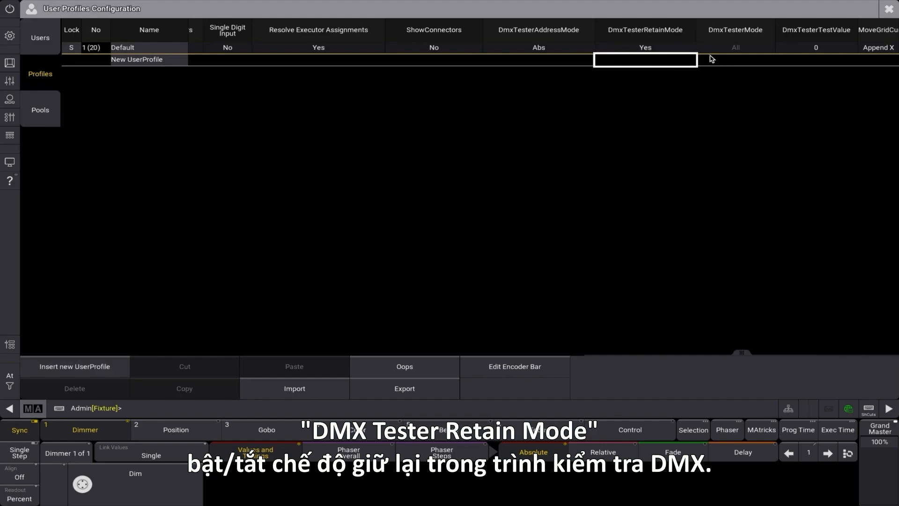
Examine the Default profile's DmxTesterMode and MoveGridCursor options, keeping the current choices
{"action": "left_click", "coordinate": [723, 49]}
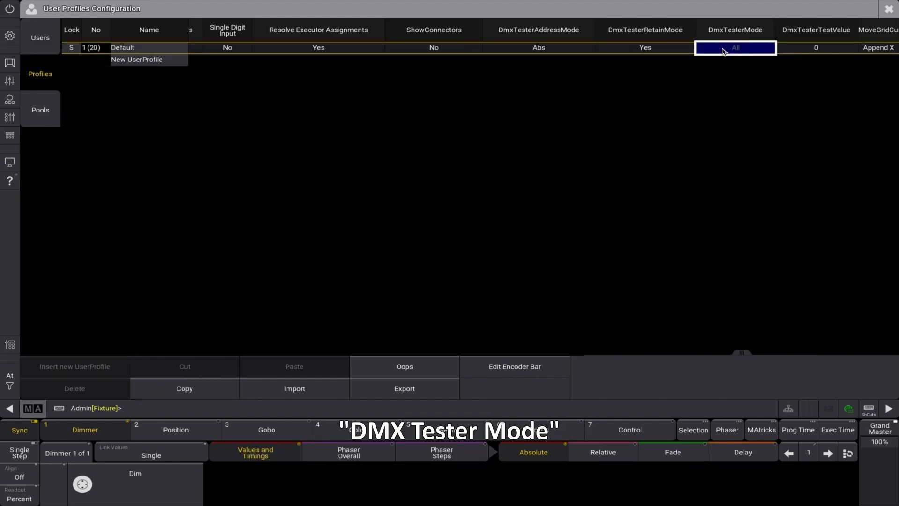
{"action": "left_click", "coordinate": [722, 49]}
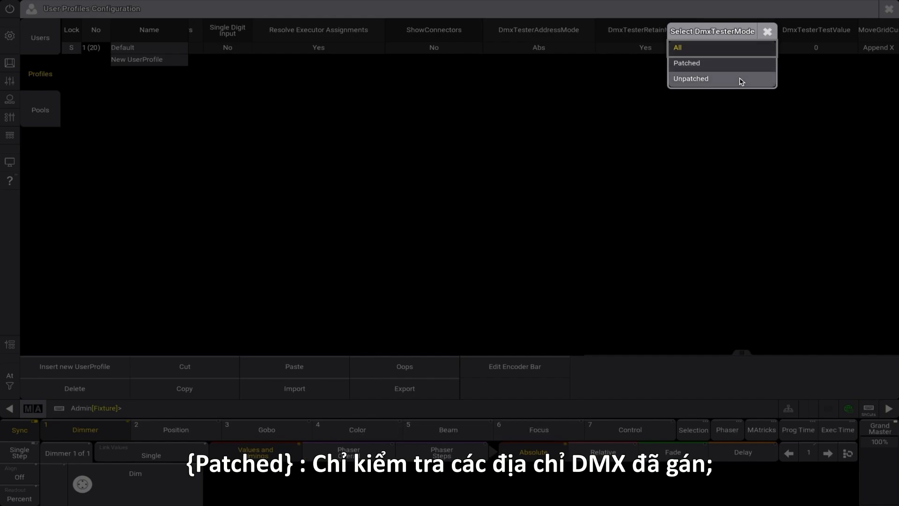
{"action": "left_click", "coordinate": [768, 31]}
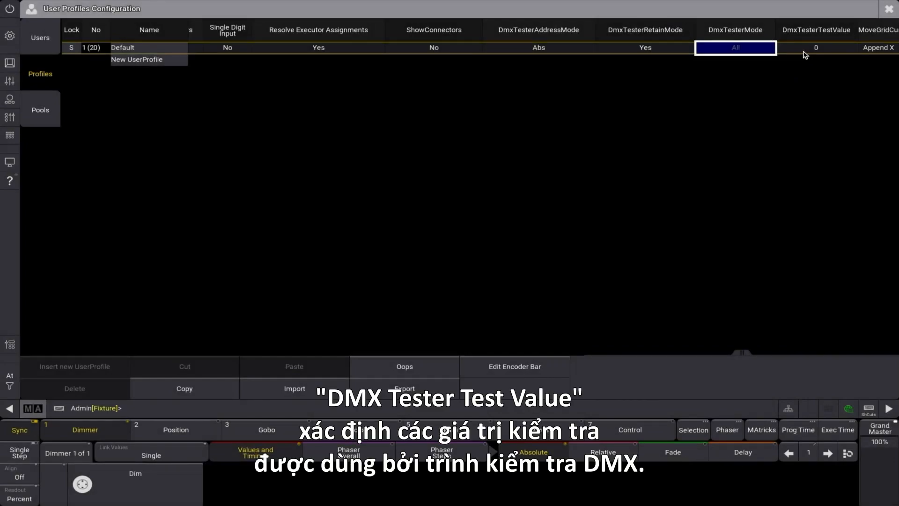
{"action": "left_click", "coordinate": [874, 53]}
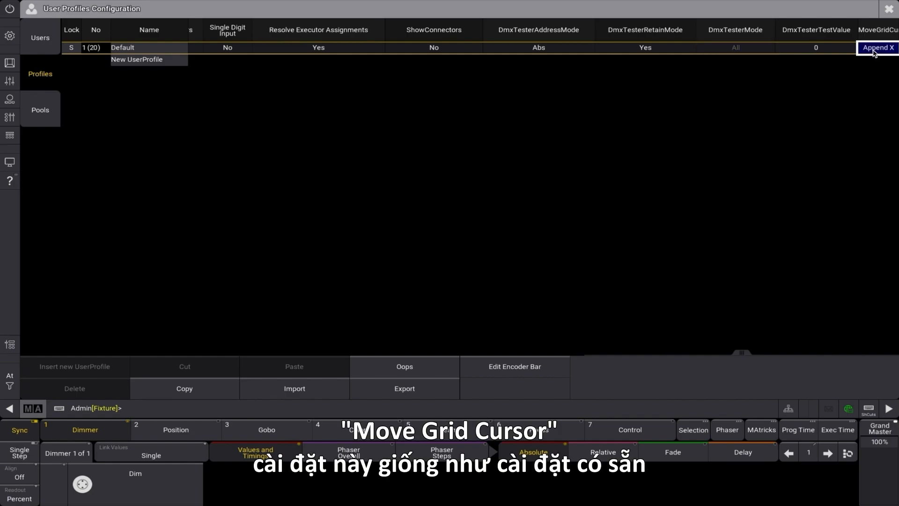
{"action": "left_click", "coordinate": [875, 53]}
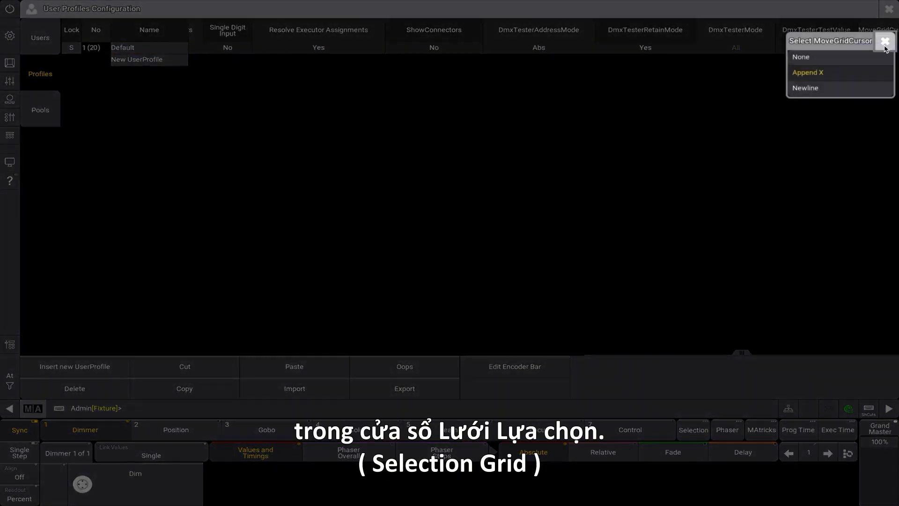
{"action": "left_click", "coordinate": [885, 43]}
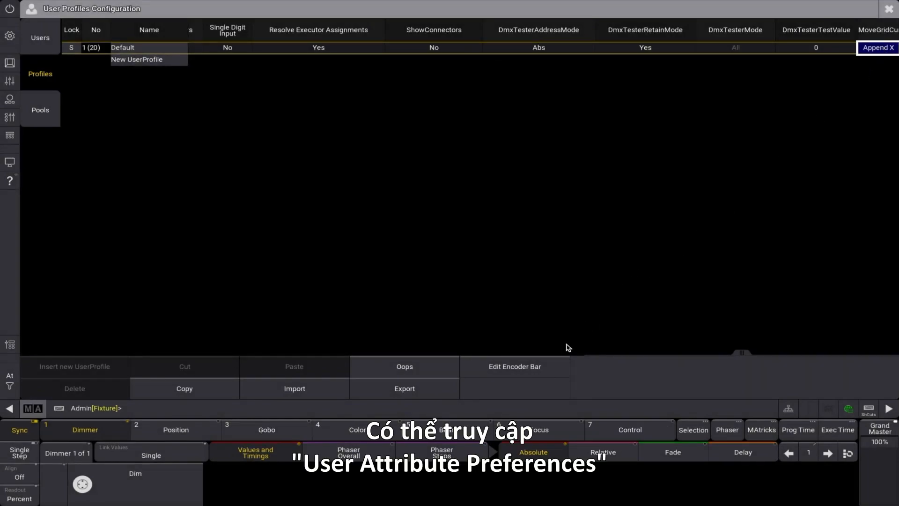
Open the Default profile's user attribute preferences for the encoder bar and set TimeLayer Resolution to Fine
{"action": "left_click", "coordinate": [543, 373]}
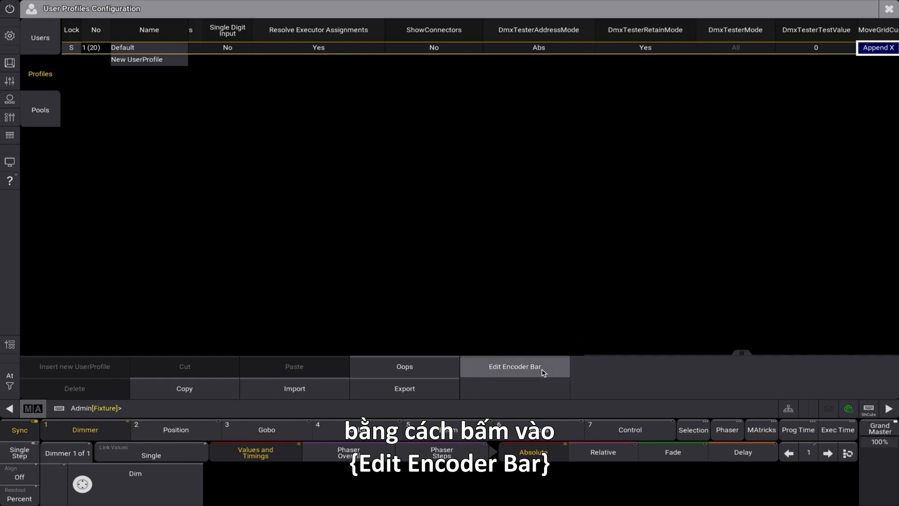
{"action": "left_click", "coordinate": [543, 373]}
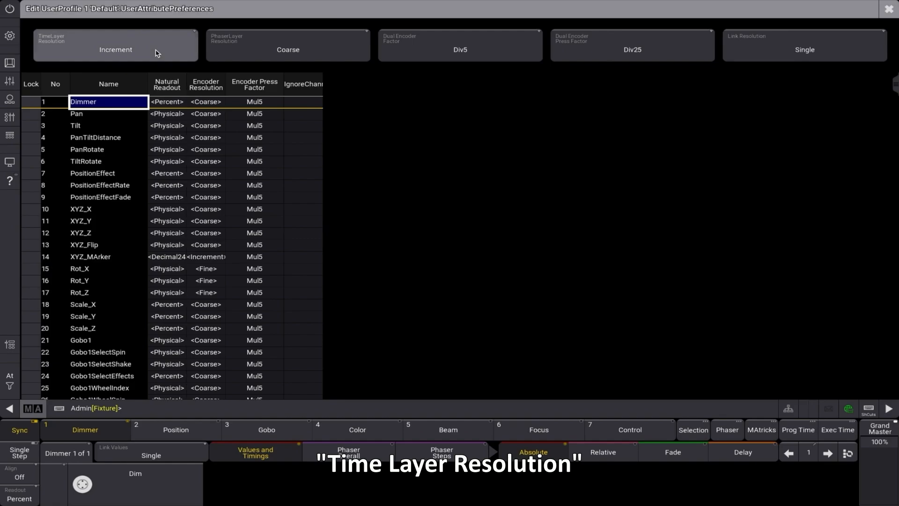
{"action": "left_click", "coordinate": [157, 53]}
{"action": "left_click", "coordinate": [156, 53]}
{"action": "right_click", "coordinate": [157, 52]}
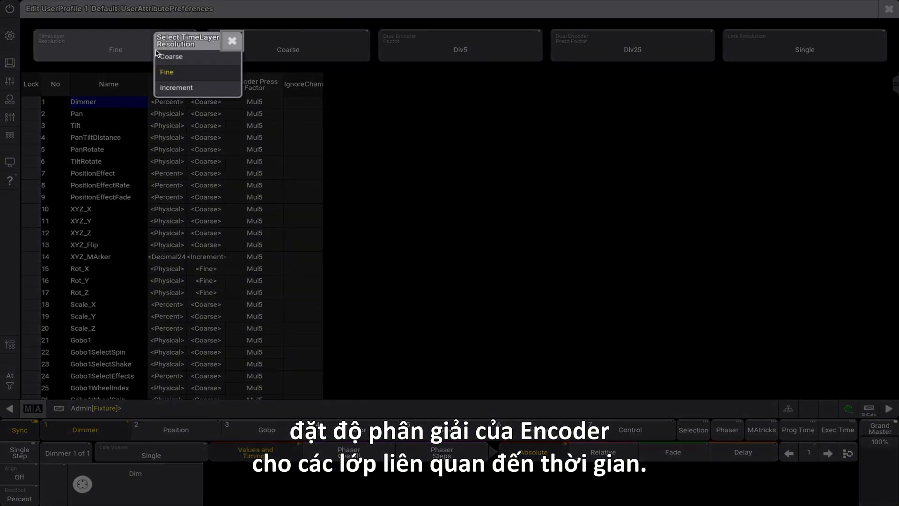
{"action": "left_click", "coordinate": [231, 42]}
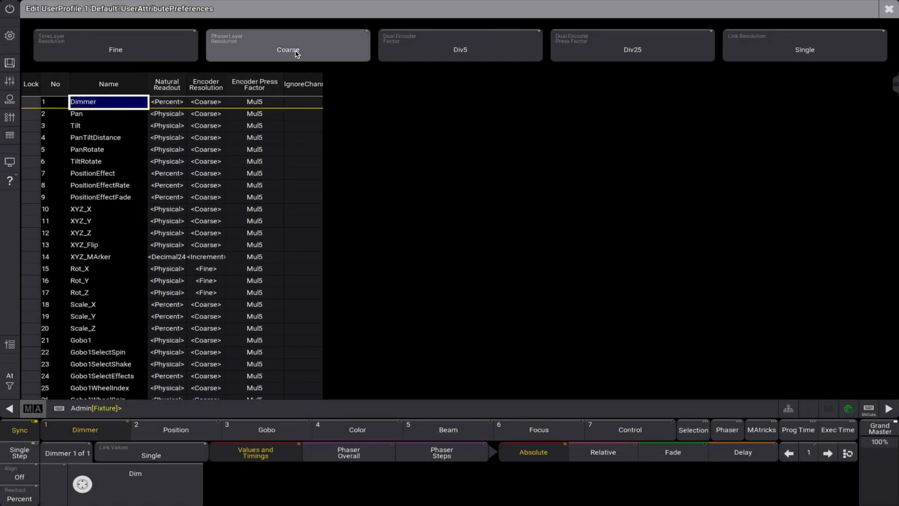
Examine the PhaserLayer Resolution and Dual Encoder Factor options in the user attribute preferences, keeping the current choices
{"action": "right_click", "coordinate": [341, 49]}
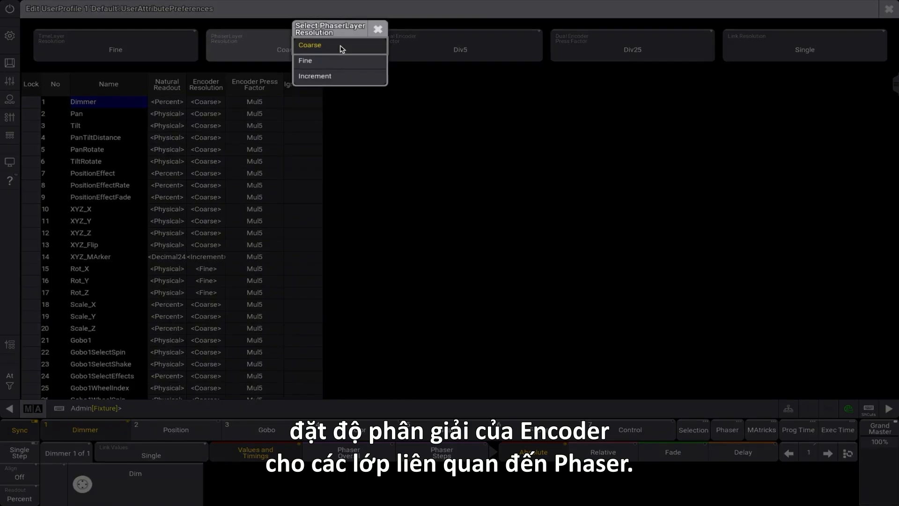
{"action": "left_click", "coordinate": [378, 29]}
{"action": "left_click", "coordinate": [501, 54]}
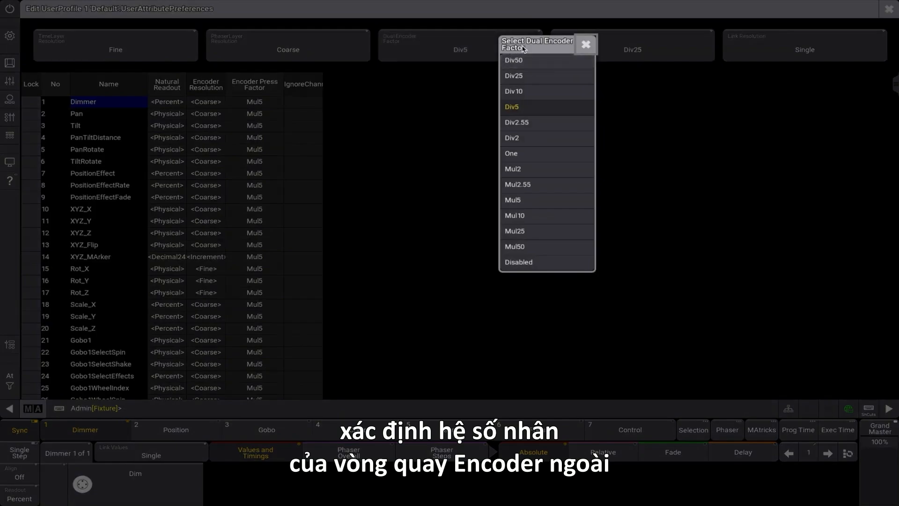
{"action": "left_click", "coordinate": [586, 46]}
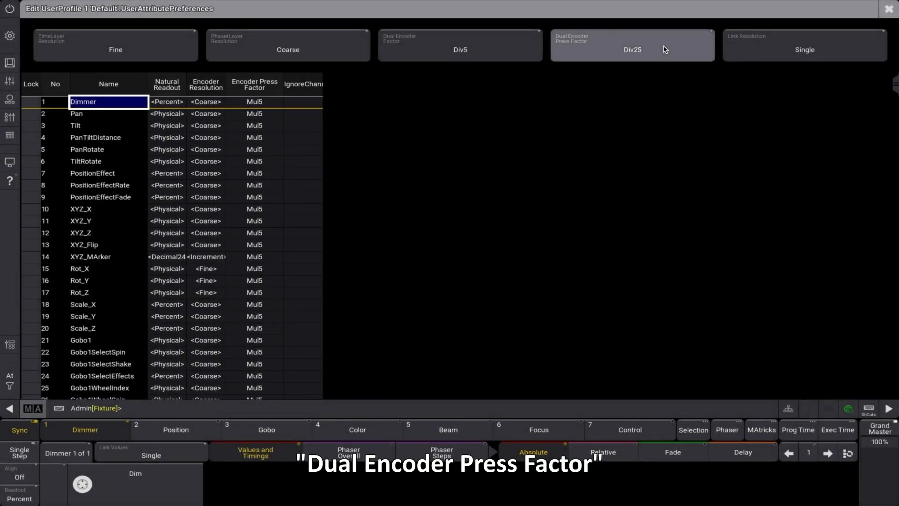
Set the Dual Encoder Press Factor to Div10 in the Default profile's user attribute preferences
{"action": "left_click", "coordinate": [666, 50]}
{"action": "left_click", "coordinate": [666, 49]}
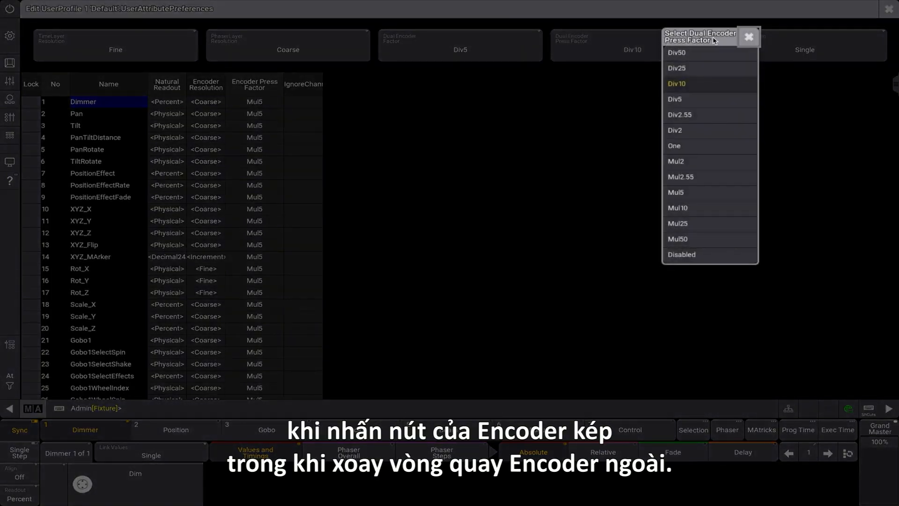
{"action": "left_click", "coordinate": [748, 37]}
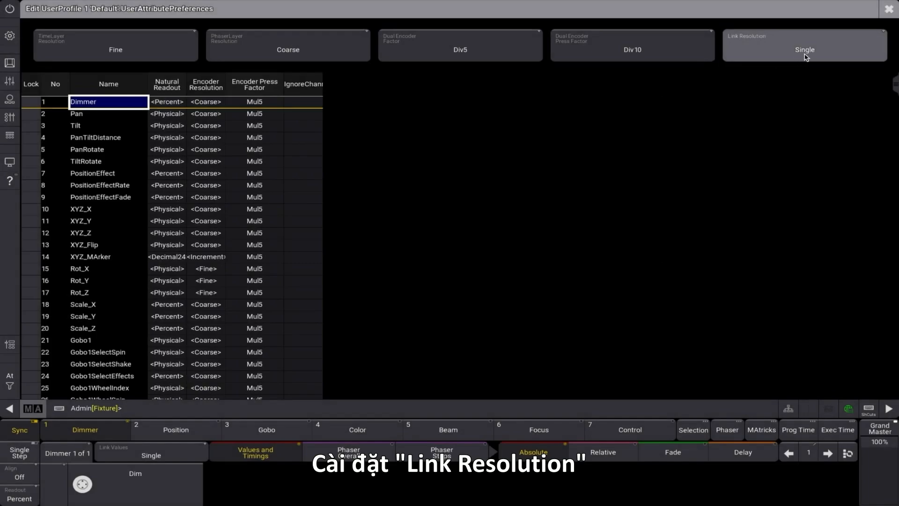
Examine the Link Resolution options, keeping Single, and close the Default profile's user attribute preferences
{"action": "left_click", "coordinate": [838, 51]}
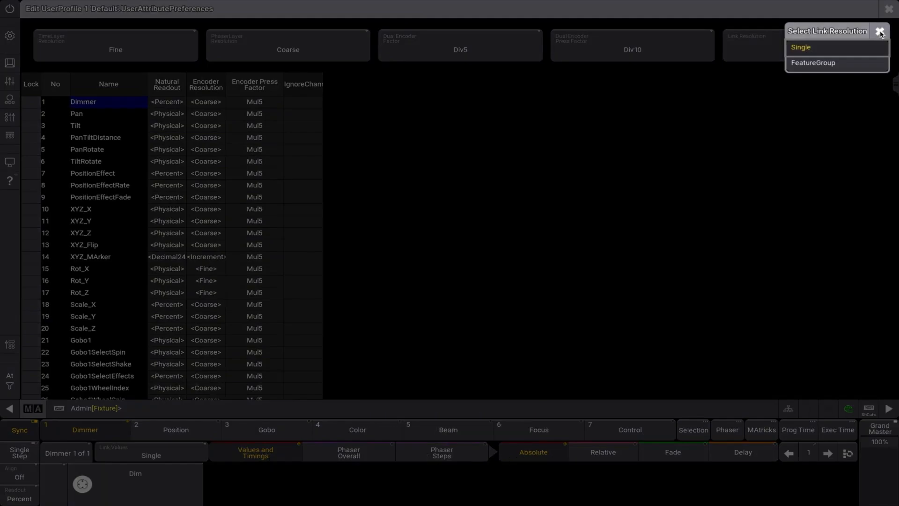
{"action": "left_click", "coordinate": [815, 48]}
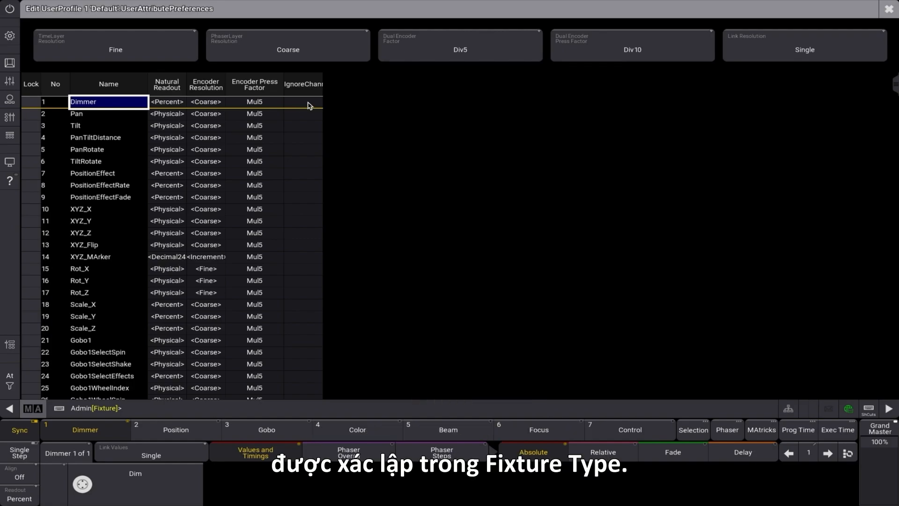
{"action": "left_click", "coordinate": [893, 9]}
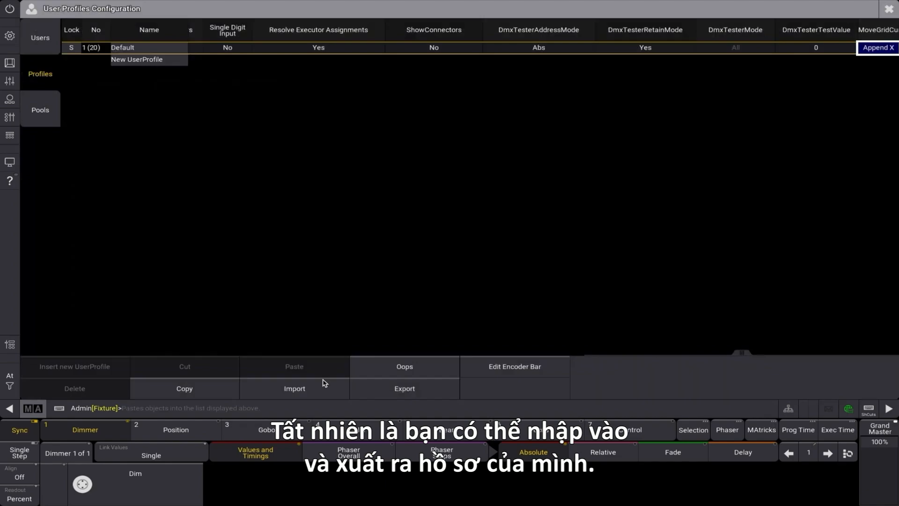
Examine the file selection for importing and exporting the Default user profile, leaving both without transferring a file
{"action": "left_click", "coordinate": [322, 388]}
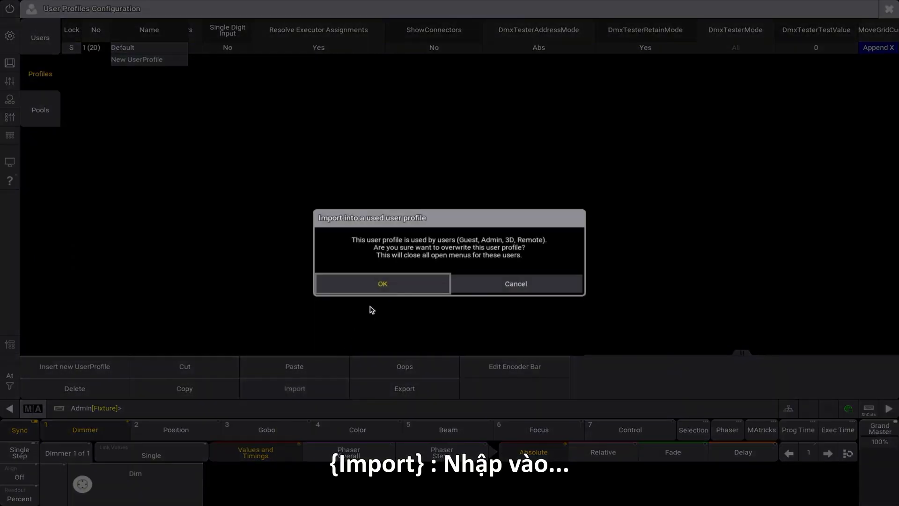
{"action": "left_click", "coordinate": [379, 289]}
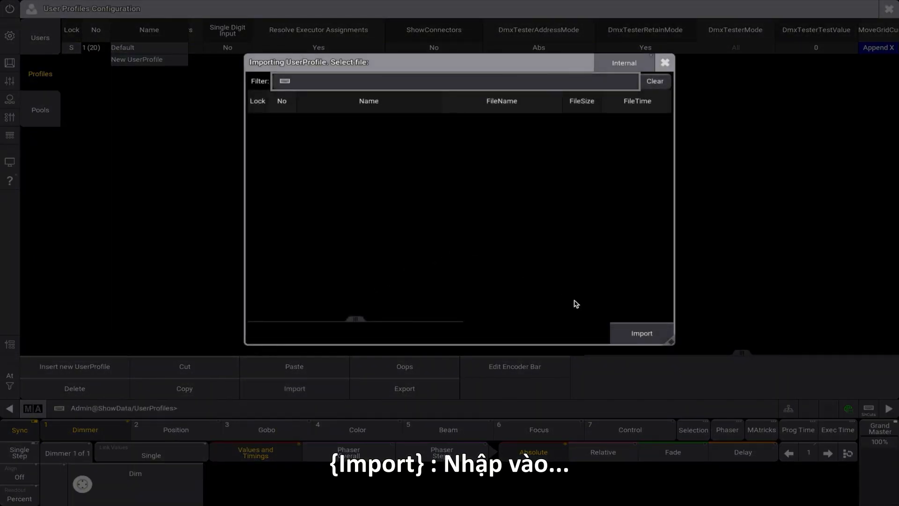
{"action": "left_click", "coordinate": [665, 62]}
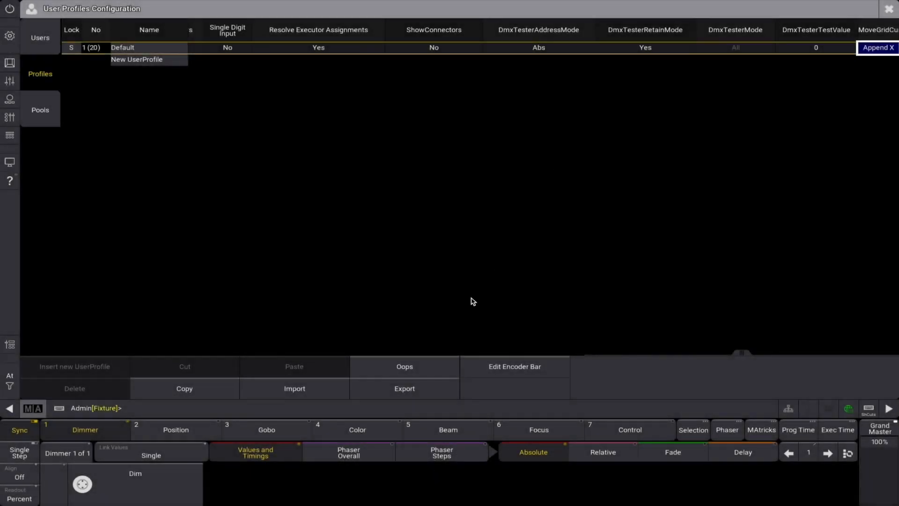
{"action": "left_click", "coordinate": [428, 391]}
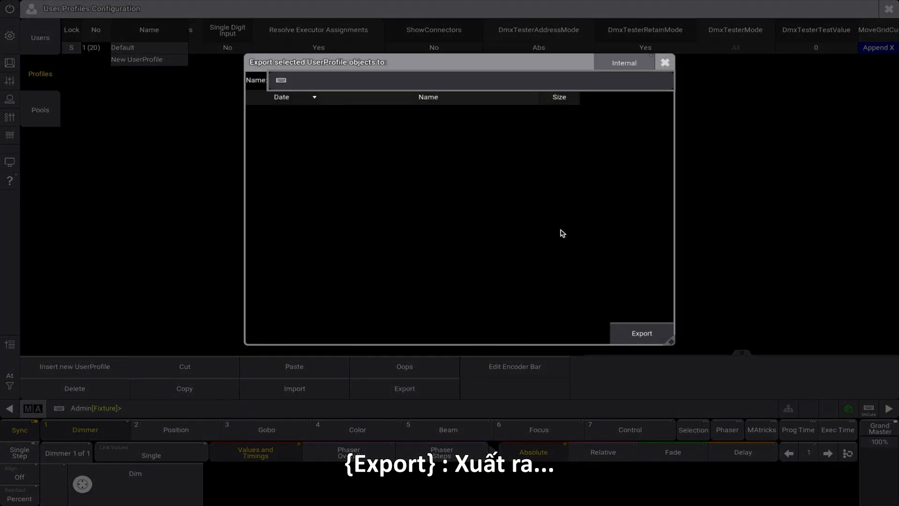
{"action": "left_click", "coordinate": [664, 62]}
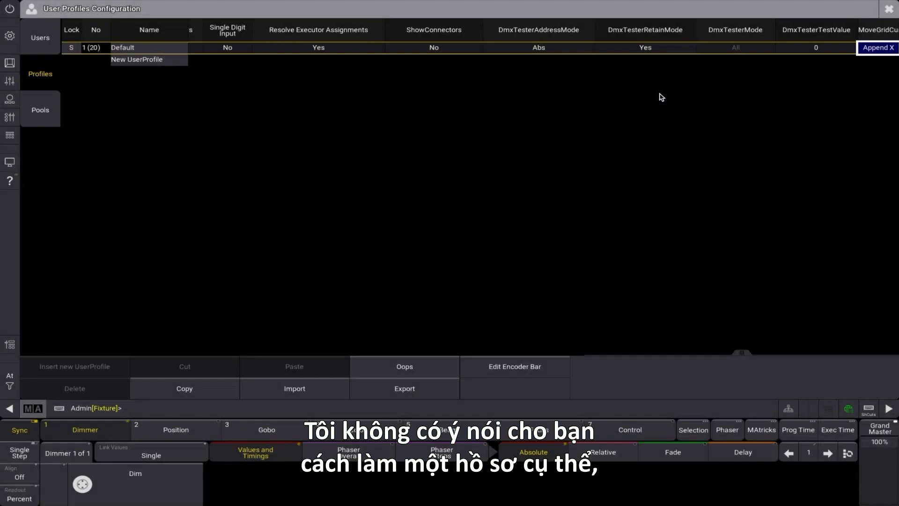